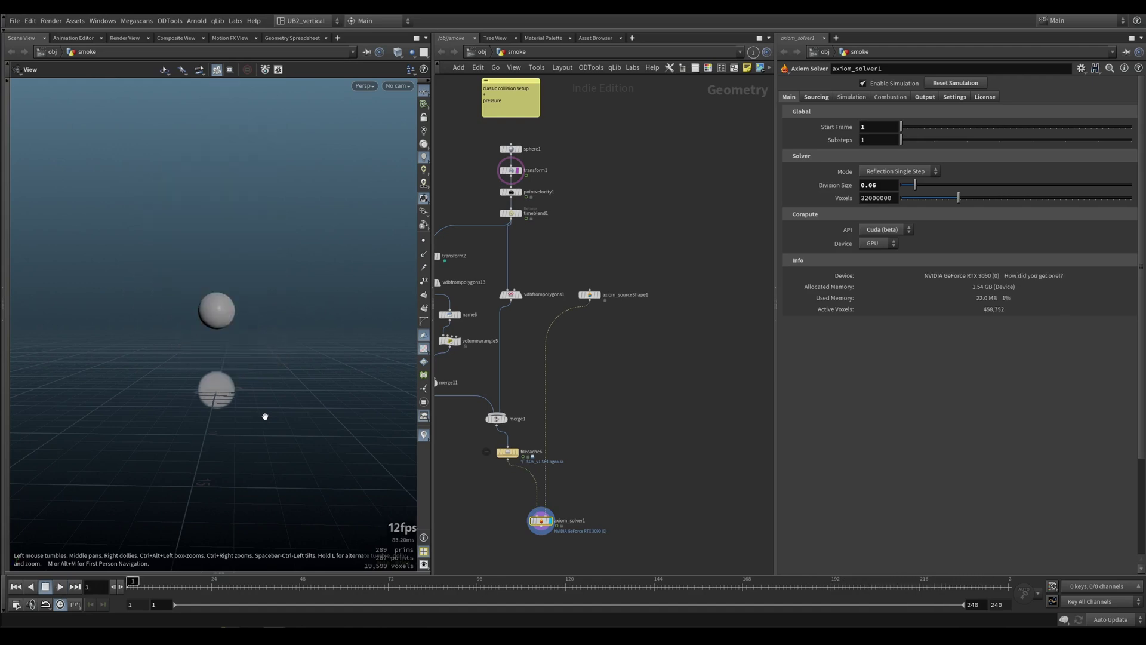
Step: Display the pointvelocity1 node of the pressure collision setup and examine its velocity settings
{"action": "middle_click_drag", "start_coordinate": [508, 201], "coordinate": [544, 234]}
{"action": "scroll", "coordinate": [487, 219], "scroll_direction": "up", "scroll_amount": 5}
{"action": "left_click", "coordinate": [578, 219]}
{"action": "left_click", "coordinate": [503, 211]}
{"action": "left_click", "coordinate": [501, 250]}
{"action": "left_click", "coordinate": [549, 253]}
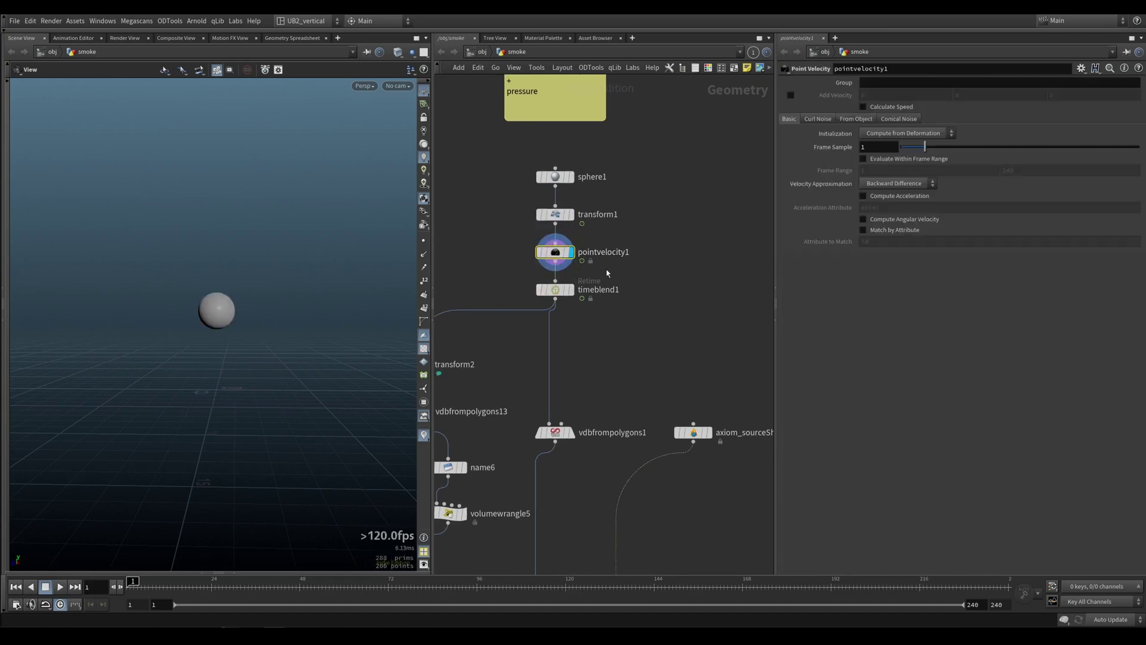
{"action": "scroll", "coordinate": [607, 273], "scroll_direction": "up", "scroll_amount": 2}
{"action": "middle_click_drag", "start_coordinate": [585, 276], "coordinate": [614, 298]}
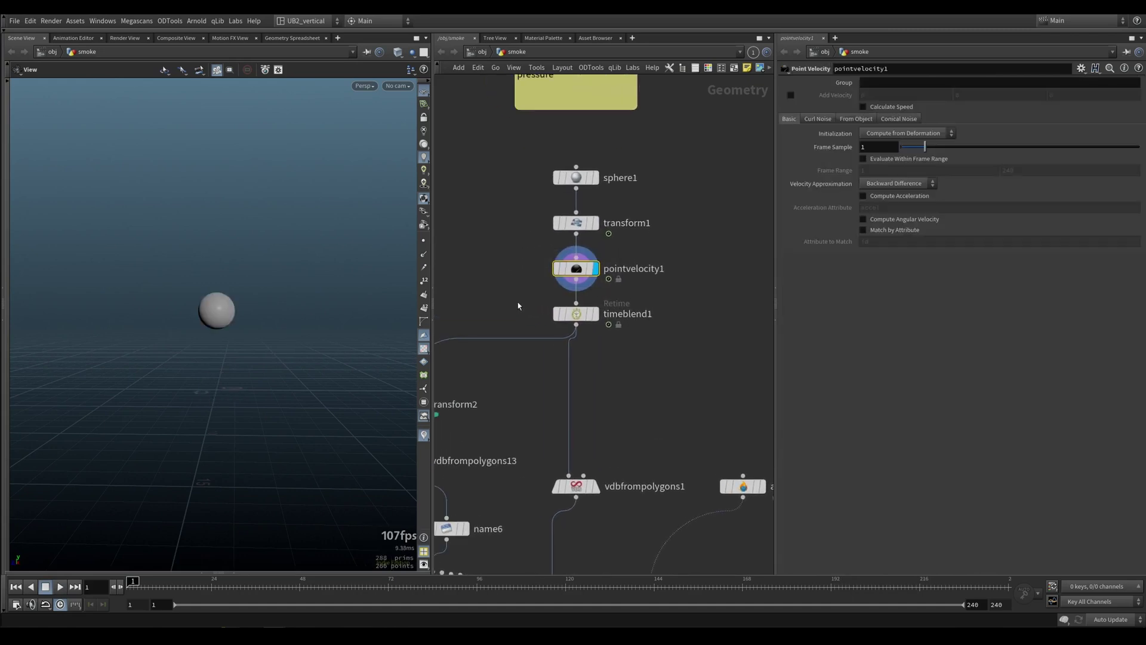
{"action": "middle_click_drag", "start_coordinate": [519, 363], "coordinate": [524, 351]}
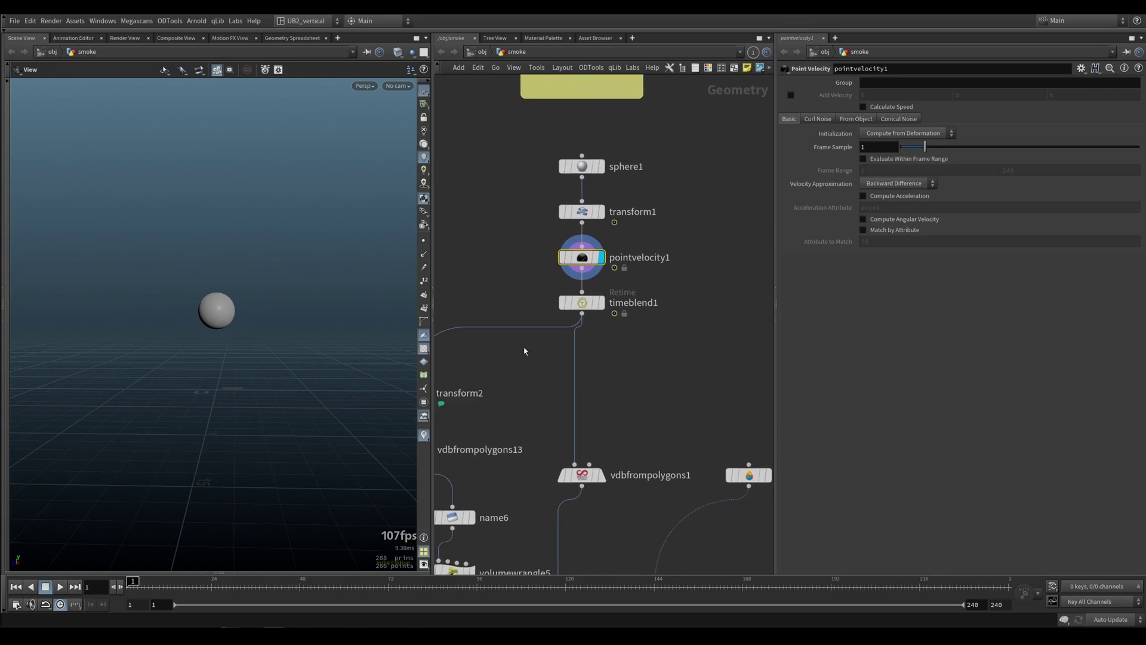
Step: Compare the outputs of timeblend1 and pointvelocity1 while scrubbing through the first frames of the timeline
{"action": "key", "text": "Down"}
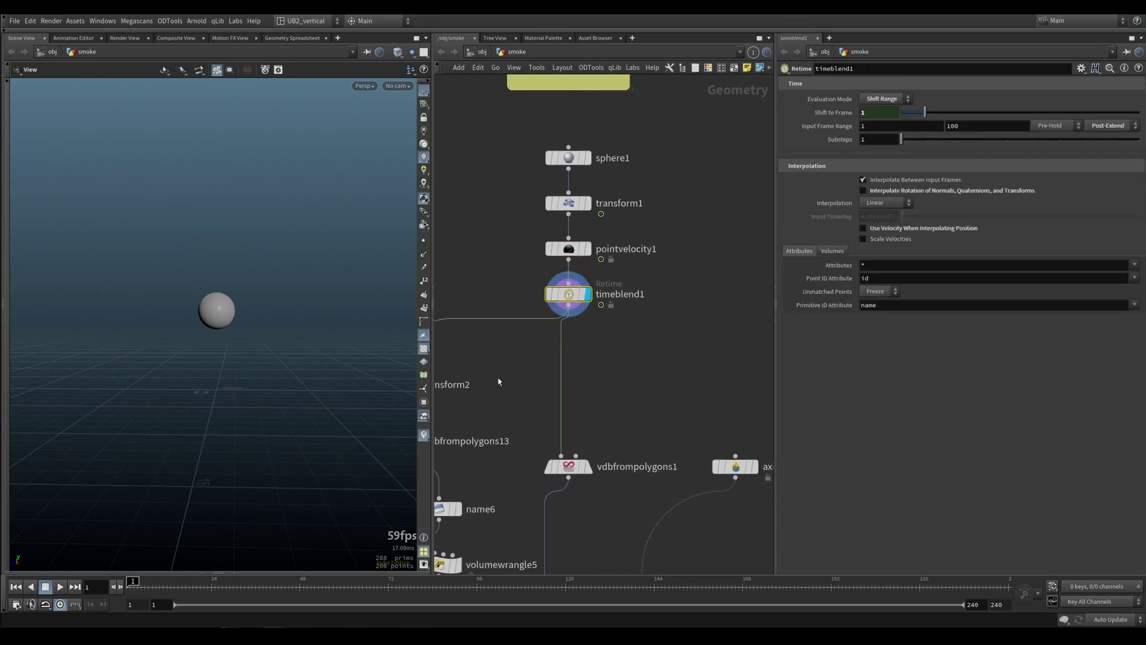
{"action": "key", "text": "Up"}
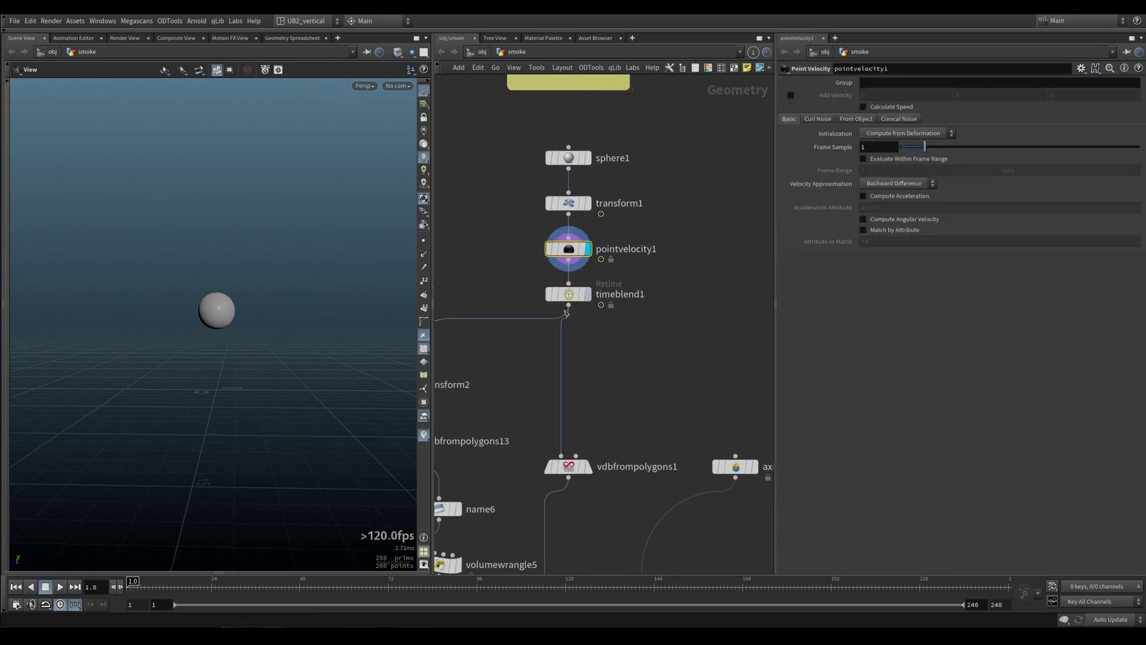
{"action": "mouse_move", "coordinate": [168, 590]}
{"action": "left_mouse_down"}
{"action": "mouse_move", "coordinate": [155, 588]}
{"action": "mouse_move", "coordinate": [268, 600]}
{"action": "mouse_move", "coordinate": [147, 600]}
{"action": "mouse_move", "coordinate": [163, 599]}
{"action": "left_mouse_up"}
{"action": "key", "text": "Down"}
Step: Go to frame 14 and display the influence fog volume from vdbfrompolygons13
{"action": "middle_click_drag", "start_coordinate": [520, 406], "coordinate": [576, 349]}
{"action": "scroll", "coordinate": [576, 349], "scroll_direction": "down", "scroll_amount": 2}
{"action": "left_click", "coordinate": [495, 332]}
{"action": "mouse_move", "coordinate": [163, 587]}
{"action": "left_mouse_down"}
{"action": "mouse_move", "coordinate": [140, 587]}
{"action": "mouse_move", "coordinate": [175, 586]}
{"action": "left_mouse_up"}
{"action": "scroll", "coordinate": [546, 336], "scroll_direction": "up", "scroll_amount": 3}
{"action": "middle_click_drag", "start_coordinate": [522, 348], "coordinate": [574, 300]}
{"action": "left_click", "coordinate": [494, 371]}
{"action": "left_click_drag", "start_coordinate": [563, 299], "coordinate": [471, 356]}
{"action": "left_click", "coordinate": [517, 326]}
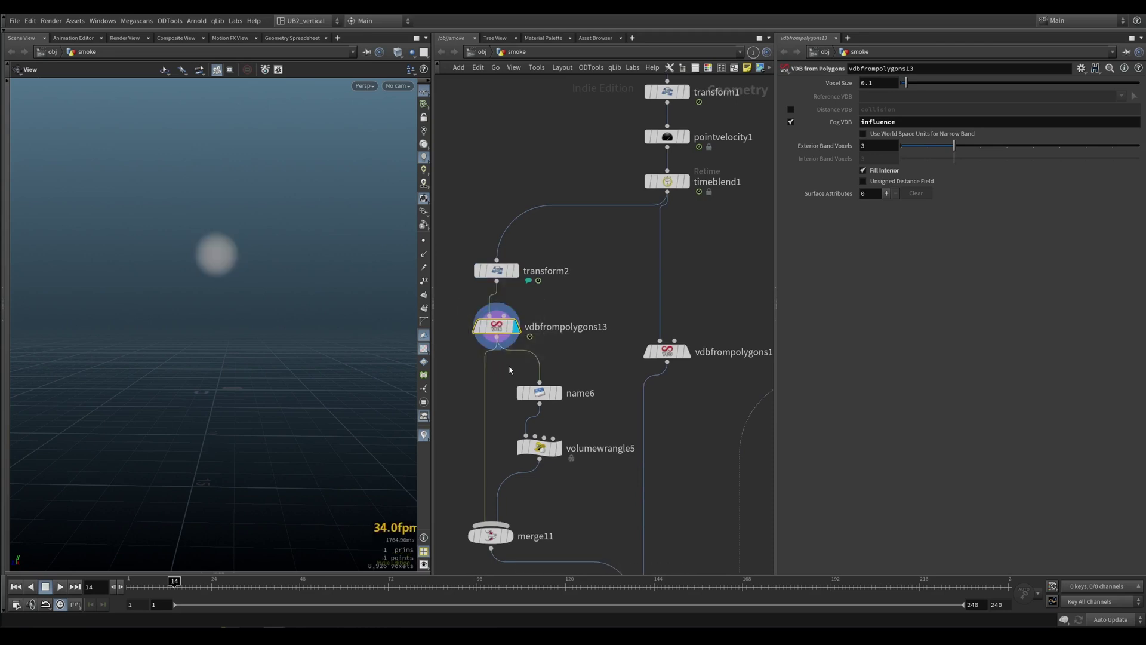
Step: Display the name6 node and read its node information for the influencePressure volume
{"action": "middle_click_drag", "start_coordinate": [579, 367], "coordinate": [577, 301]}
{"action": "mouse_move", "coordinate": [588, 320]}
{"action": "left_mouse_down"}
{"action": "mouse_move", "coordinate": [539, 368]}
{"action": "mouse_move", "coordinate": [603, 318]}
{"action": "left_mouse_up"}
{"action": "key", "text": "r"}
{"action": "middle_click", "coordinate": [541, 356]}
{"action": "middle_click", "coordinate": [543, 357]}
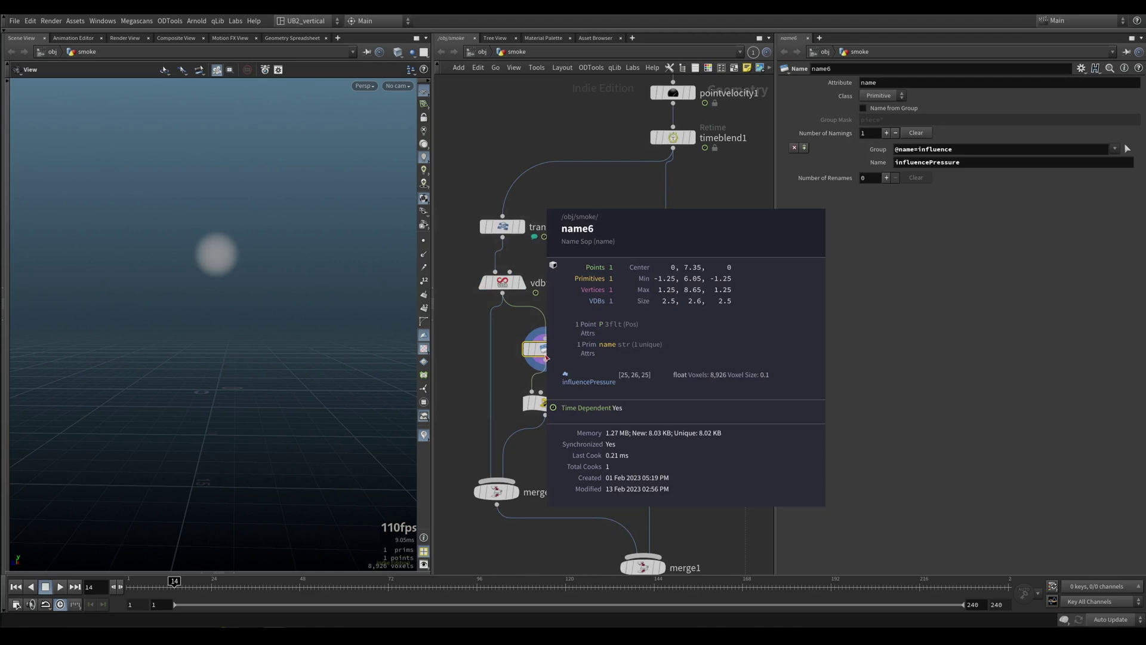
{"action": "middle_click_drag", "start_coordinate": [547, 357], "coordinate": [560, 323]}
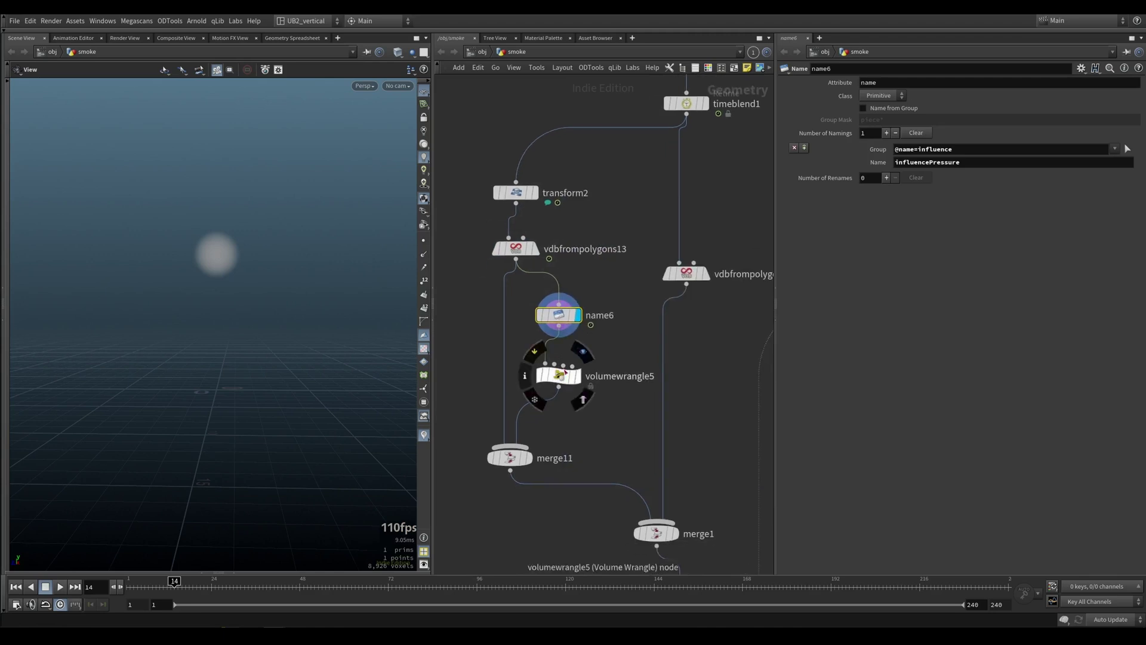
Step: Display the volumewrangle5 node and examine its influencePressure expression and node information
{"action": "key", "text": "r"}
{"action": "left_click_drag", "start_coordinate": [602, 354], "coordinate": [558, 388]}
{"action": "left_click", "coordinate": [560, 381]}
{"action": "middle_click", "coordinate": [561, 379]}
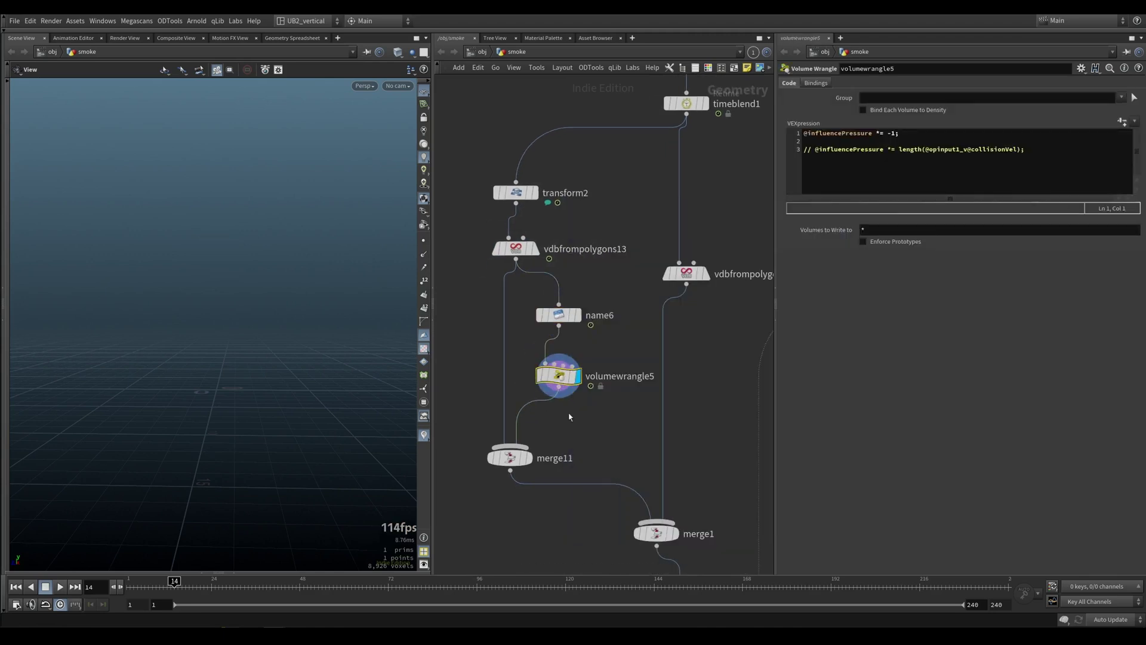
Step: Display the merge11 node that combines the influence and influencePressure volumes
{"action": "key", "text": "r"}
{"action": "left_click", "coordinate": [518, 411]}
{"action": "middle_click_drag", "start_coordinate": [571, 414], "coordinate": [549, 394]}
{"action": "left_click", "coordinate": [519, 411]}
{"action": "middle_click_drag", "start_coordinate": [569, 358], "coordinate": [545, 465]}
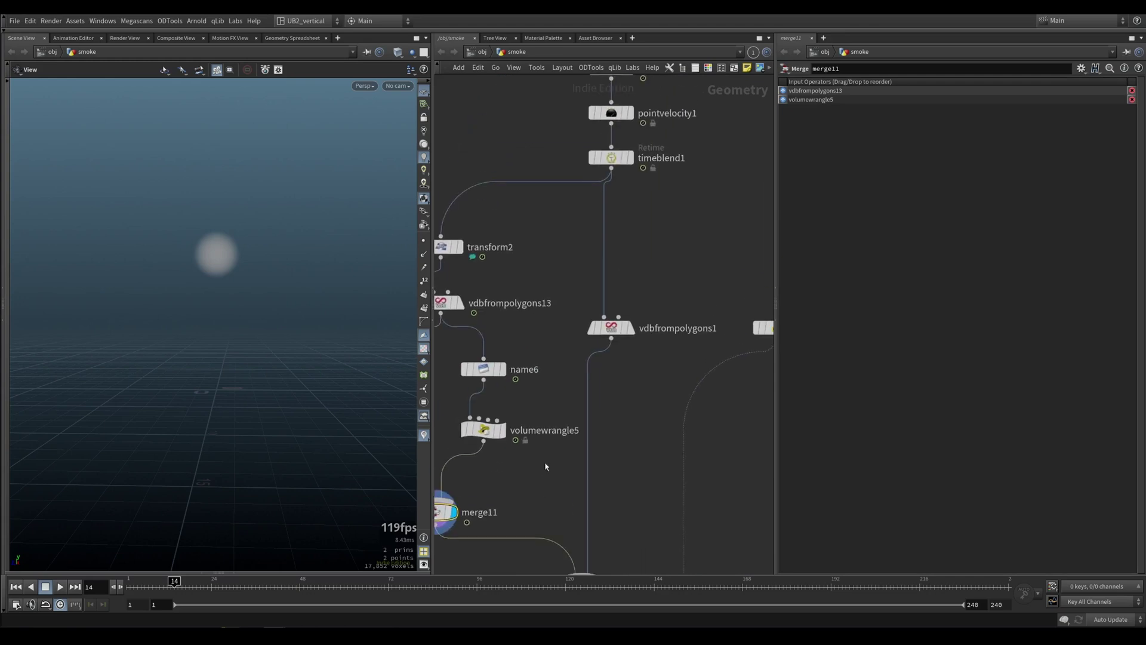
Step: Display vdbfrompolygons1 and examine its collision and collisionVel VDB settings and node information
{"action": "middle_click_drag", "start_coordinate": [585, 312], "coordinate": [561, 352]}
{"action": "left_click_drag", "start_coordinate": [647, 317], "coordinate": [561, 394]}
{"action": "key", "text": "r"}
{"action": "middle_click_drag", "start_coordinate": [593, 368], "coordinate": [581, 293]}
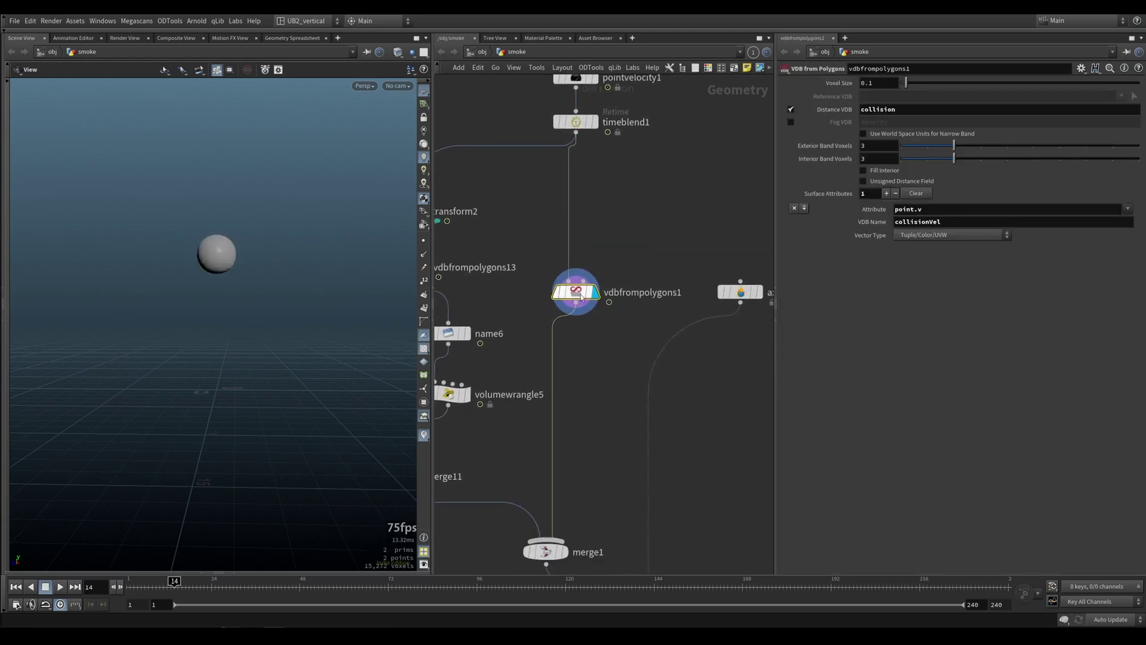
{"action": "middle_click", "coordinate": [581, 293]}
{"action": "middle_click_drag", "start_coordinate": [601, 436], "coordinate": [593, 342]}
{"action": "scroll", "coordinate": [594, 342], "scroll_direction": "down", "scroll_amount": 2}
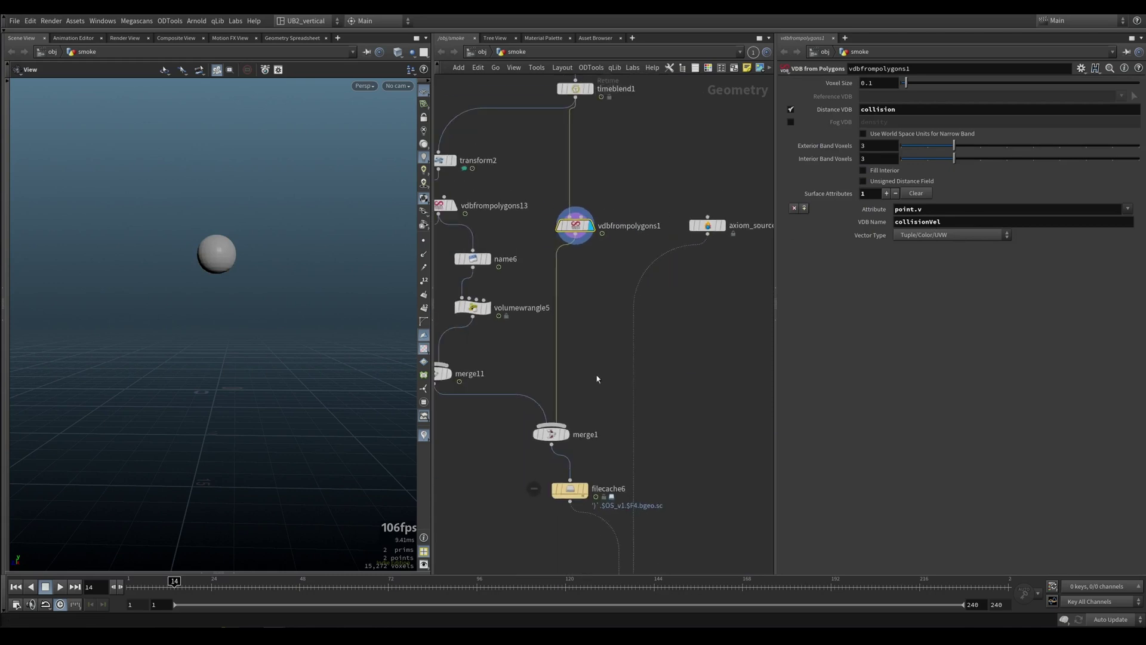
Step: Display merge1 and the filecache6 node after it to examine the combined collision and influence volumes
{"action": "middle_click_drag", "start_coordinate": [595, 409], "coordinate": [593, 364]}
{"action": "left_click_drag", "start_coordinate": [598, 362], "coordinate": [589, 374]}
{"action": "key", "text": "r"}
{"action": "middle_click_drag", "start_coordinate": [550, 421], "coordinate": [544, 384]}
{"action": "left_click_drag", "start_coordinate": [501, 400], "coordinate": [565, 437]}
{"action": "key", "text": "r"}
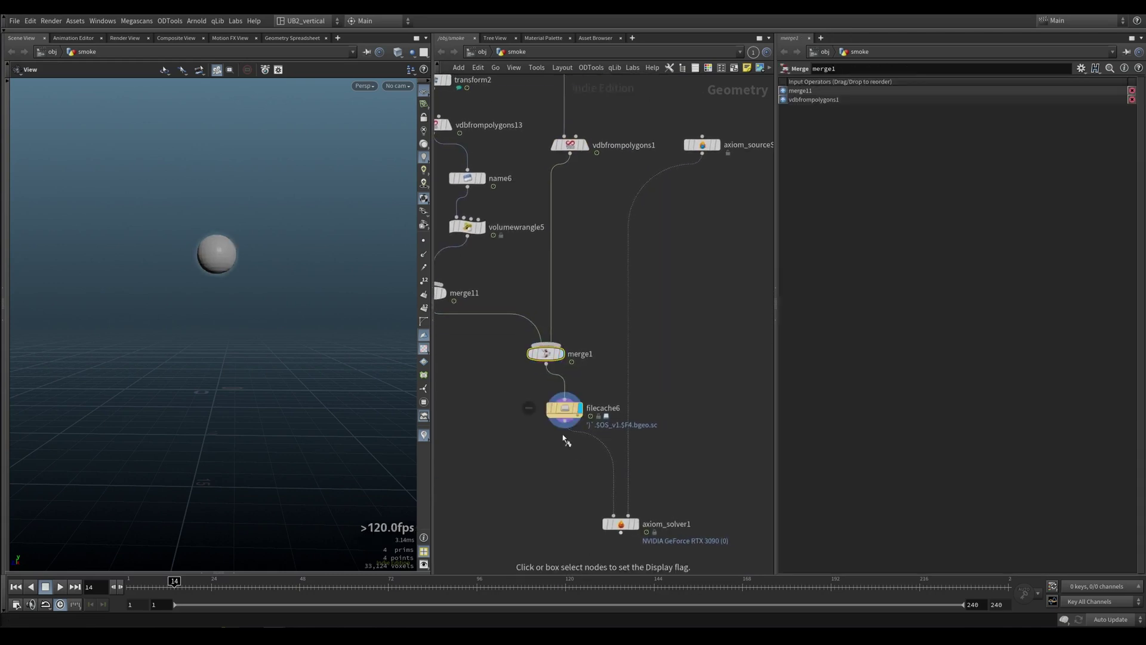
{"action": "middle_click_drag", "start_coordinate": [611, 425], "coordinate": [558, 391]}
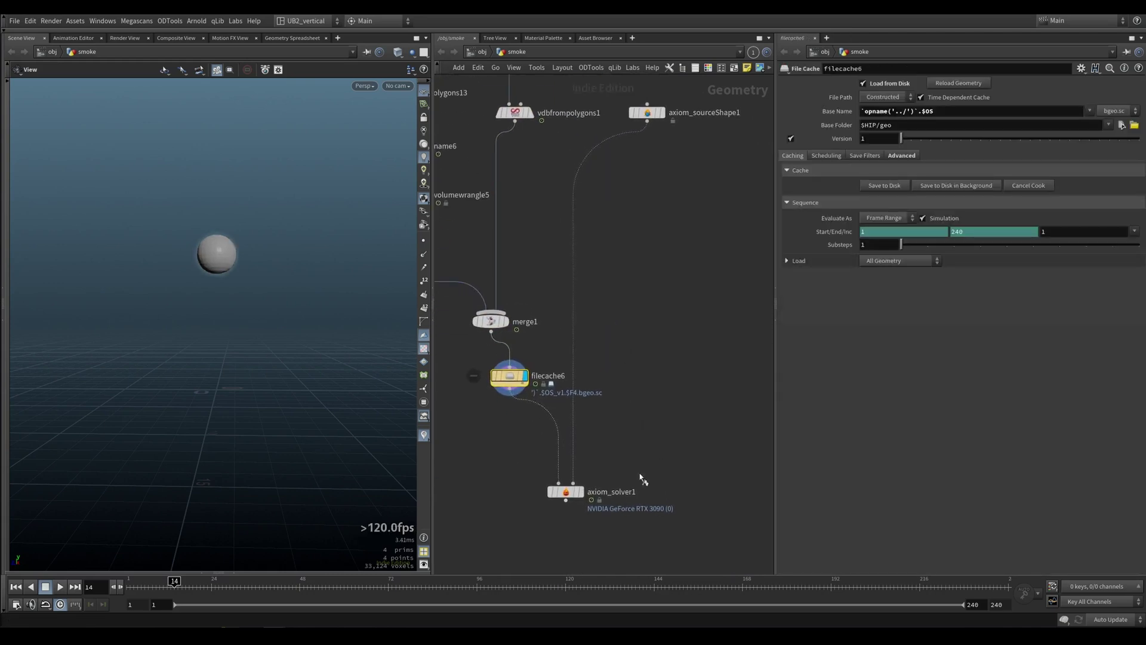
Step: Display axiom_solver1 and play the smoke simulation up to frame 132
{"action": "left_click", "coordinate": [565, 494]}
{"action": "key", "text": "Up"}
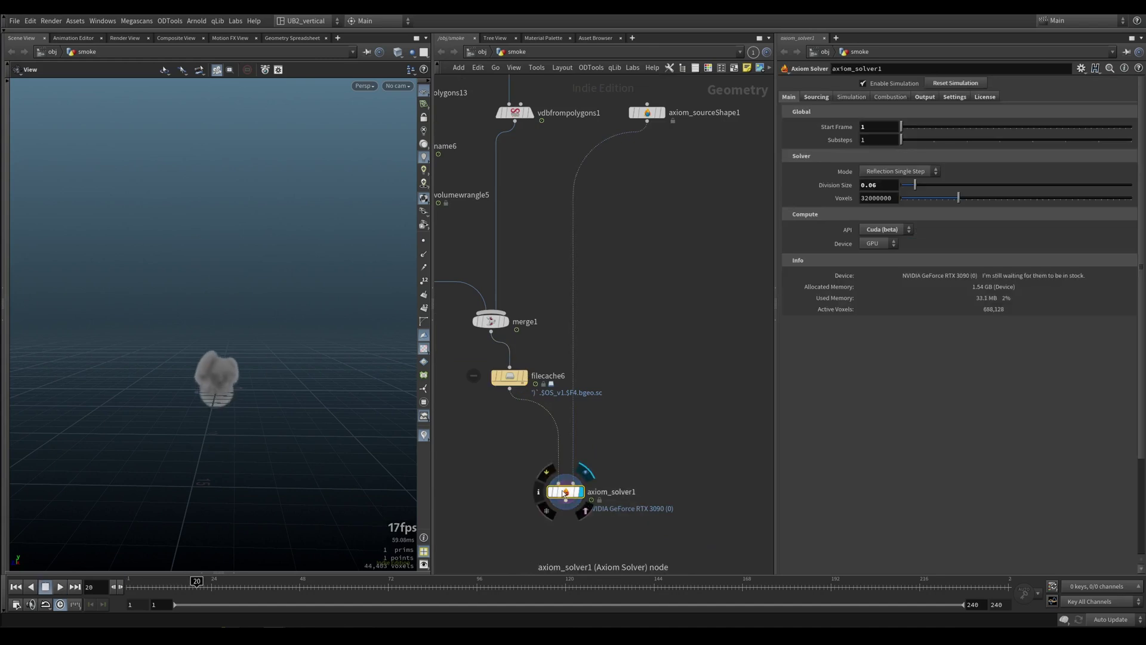
{"action": "middle_click_drag", "start_coordinate": [556, 227], "coordinate": [600, 228]}
{"action": "left_click", "coordinate": [542, 240]}
{"action": "left_click_drag", "start_coordinate": [639, 482], "coordinate": [569, 536]}
{"action": "key", "text": "Up"}
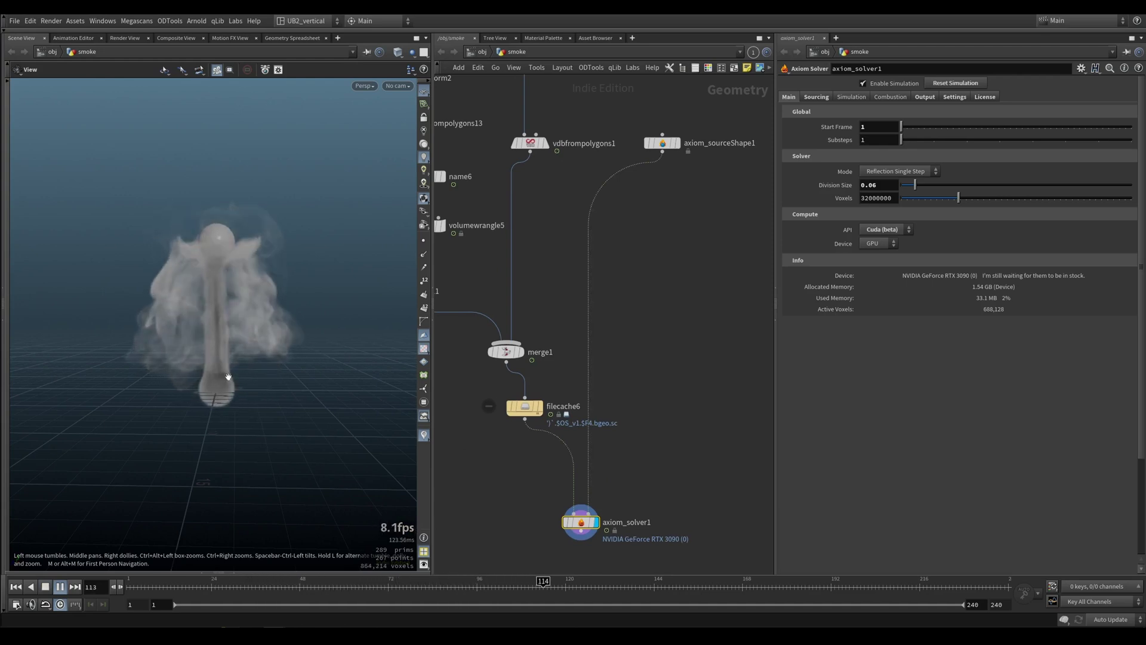
{"action": "key", "text": "Up"}
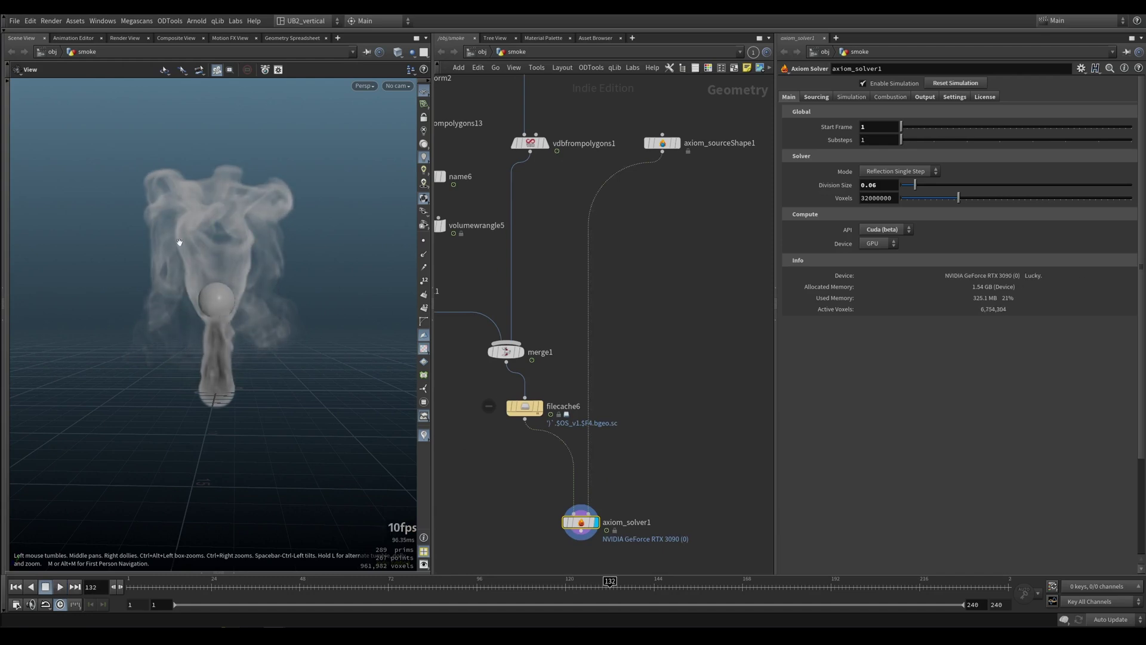
Step: Set the influence Pressure to 3 in axiom_solver1's sourcing settings and rerun the simulation from the start
{"action": "middle_click_drag", "start_coordinate": [591, 488], "coordinate": [607, 386]}
{"action": "left_click", "coordinate": [816, 97]}
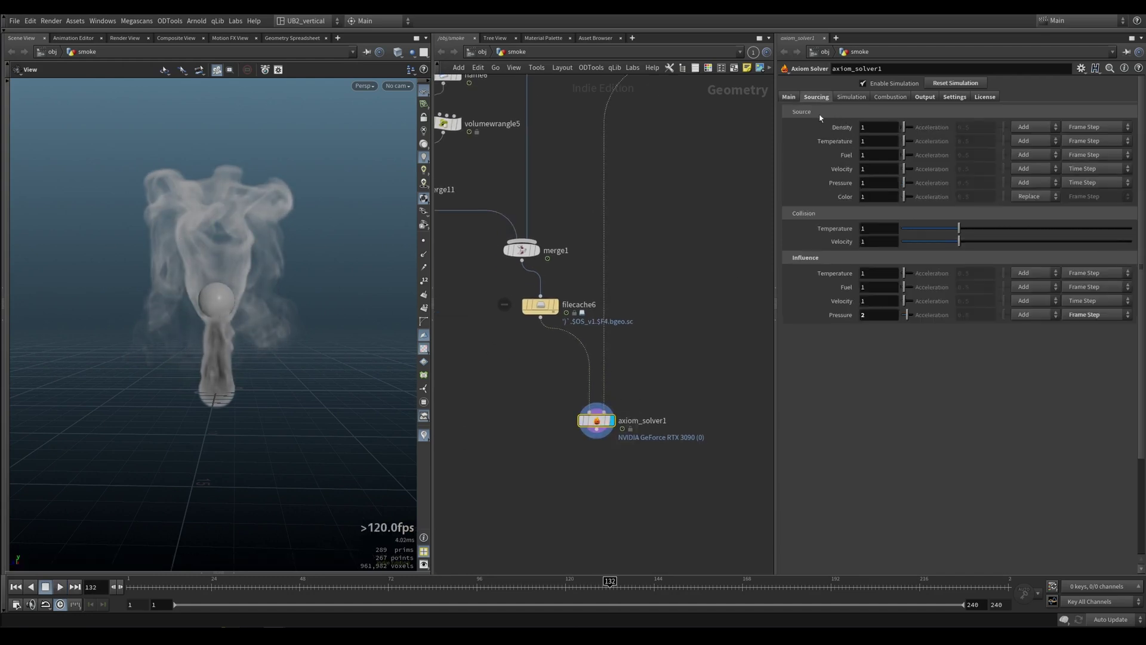
{"action": "key", "text": "ctrl+Left"}
{"action": "key", "text": "Up"}
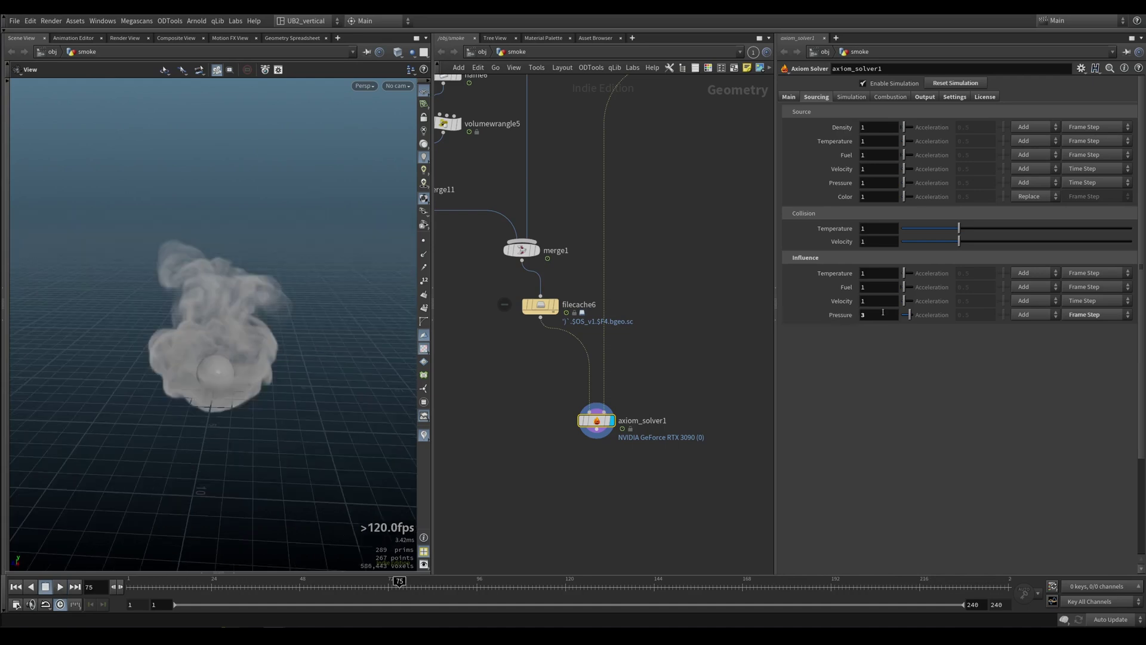
{"action": "left_click", "coordinate": [881, 315]}
Step: Play the smoke simulation to frame 147, examine the smoke around the sphere up close, and return to frame 1
{"action": "left_click_drag", "start_coordinate": [280, 343], "coordinate": [263, 346]}
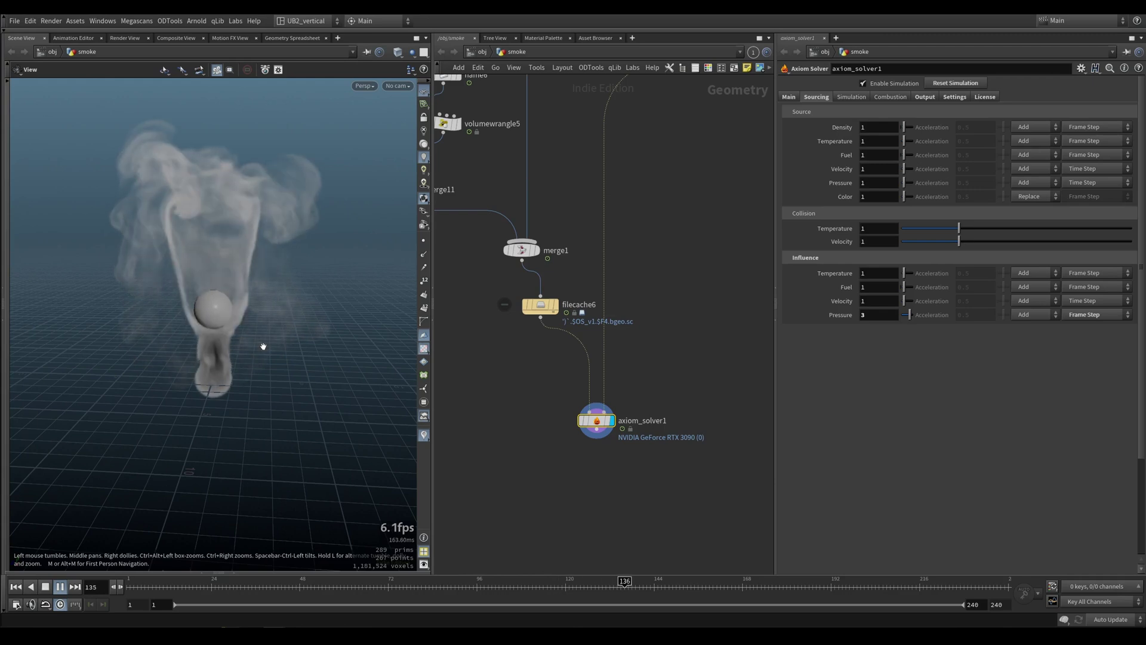
{"action": "key", "text": "Up"}
{"action": "scroll", "coordinate": [225, 225], "scroll_direction": "up", "scroll_amount": 3}
{"action": "left_click_drag", "start_coordinate": [225, 225], "coordinate": [242, 213]}
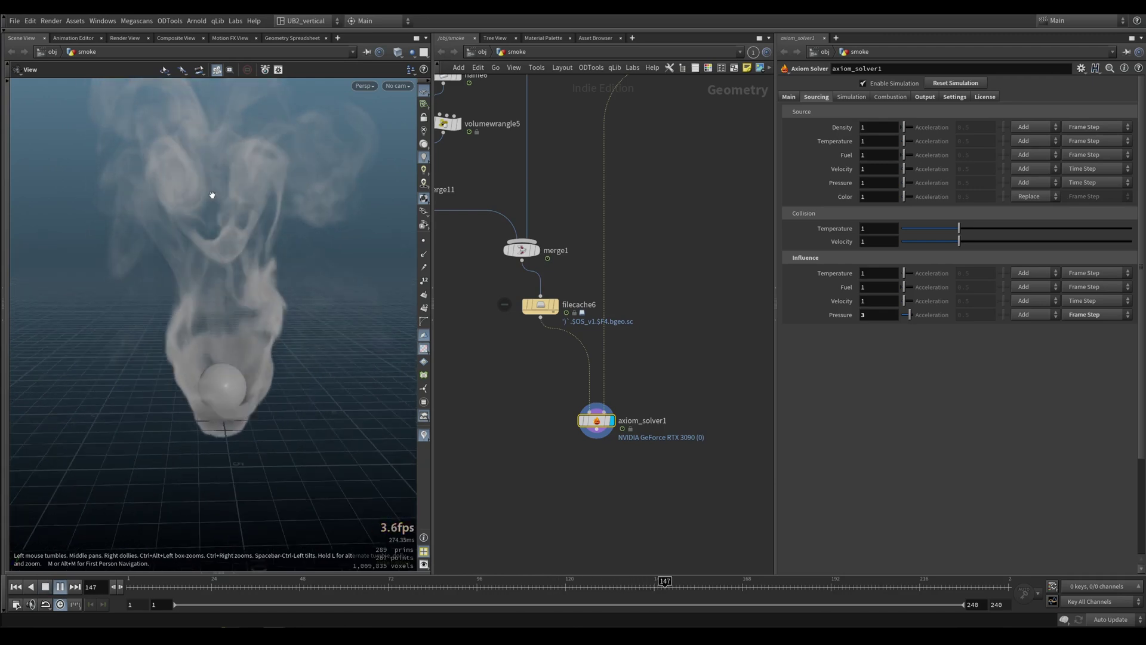
{"action": "key", "text": "ctrl+Up"}
{"action": "scroll", "coordinate": [644, 284], "scroll_direction": "down", "scroll_amount": 8}
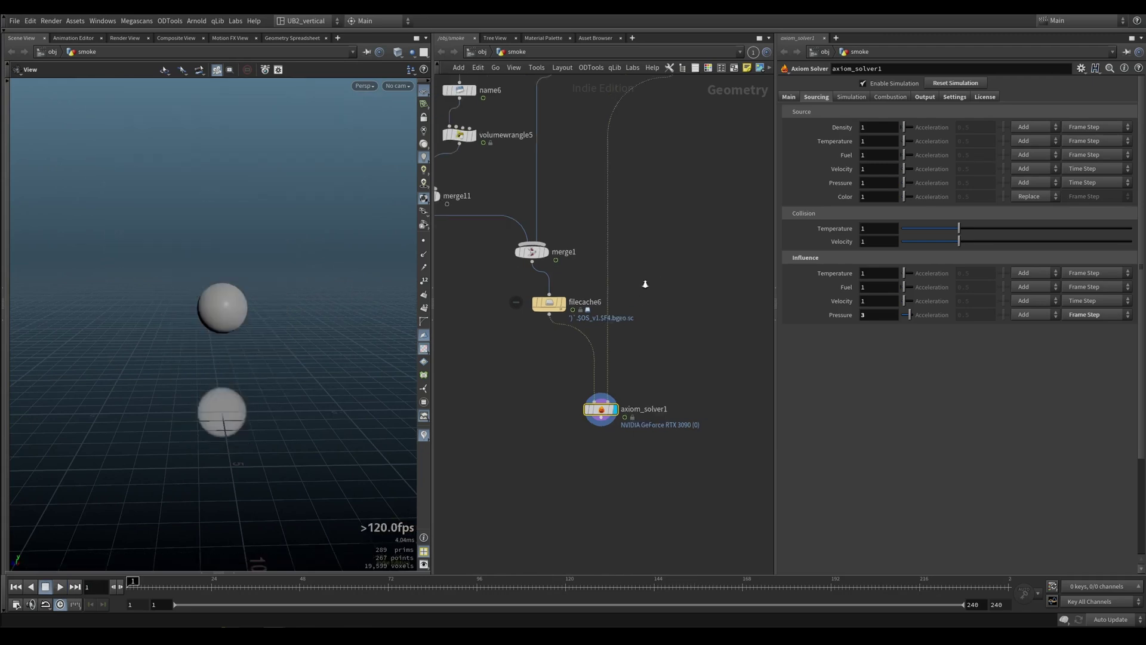
Step: Display vdbfrompolygons2 in the classic collision setup and examine its collision, point.v and collisionVel settings
{"action": "middle_click_drag", "start_coordinate": [584, 298], "coordinate": [639, 353]}
{"action": "scroll", "coordinate": [618, 309], "scroll_direction": "up", "scroll_amount": 4}
{"action": "middle_click_drag", "start_coordinate": [606, 192], "coordinate": [599, 233]}
{"action": "scroll", "coordinate": [566, 269], "scroll_direction": "up", "scroll_amount": 4}
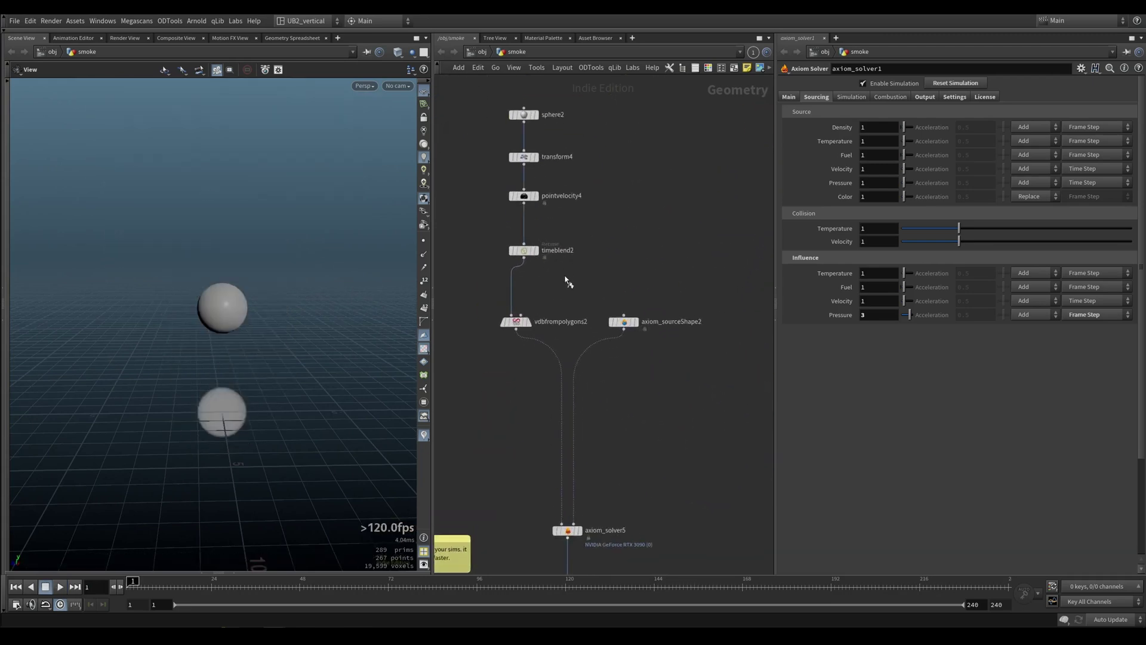
{"action": "left_click", "coordinate": [529, 322]}
{"action": "left_click_drag", "start_coordinate": [518, 322], "coordinate": [477, 365]}
{"action": "left_click", "coordinate": [536, 250]}
{"action": "left_click", "coordinate": [533, 321]}
{"action": "left_click_drag", "start_coordinate": [938, 209], "coordinate": [845, 242]}
{"action": "middle_click", "coordinate": [516, 316]}
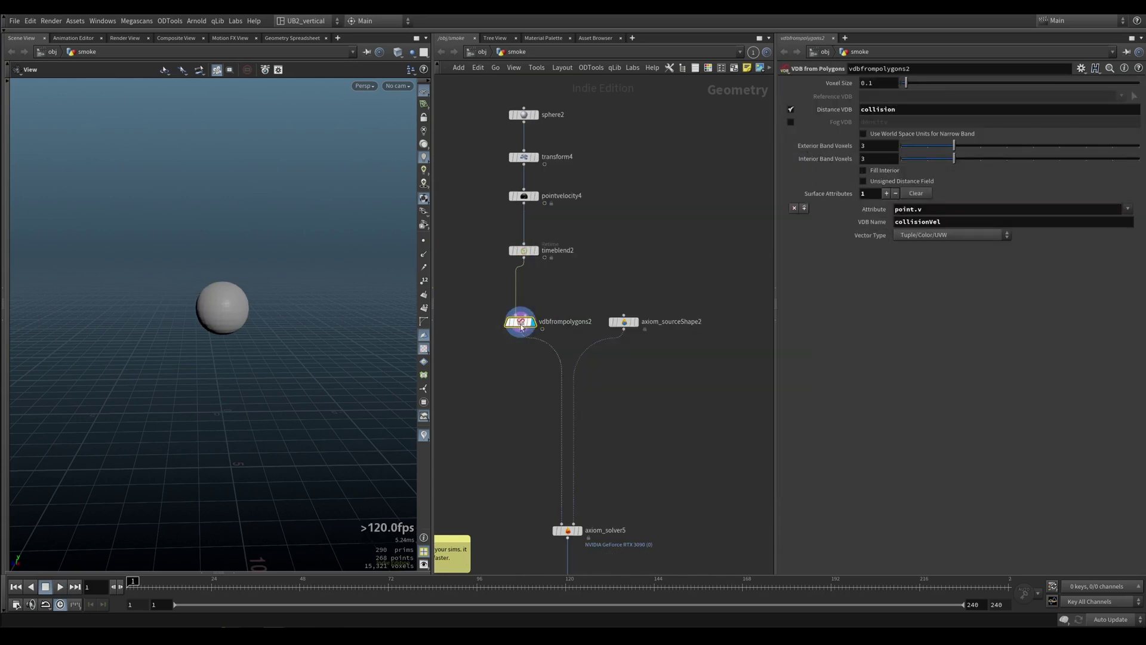
{"action": "middle_click", "coordinate": [524, 329]}
Step: Display axiom_solver5 and play the classic collision simulation up to frame 110
{"action": "middle_click_drag", "start_coordinate": [529, 442], "coordinate": [514, 336]}
{"action": "left_click_drag", "start_coordinate": [526, 408], "coordinate": [589, 465]}
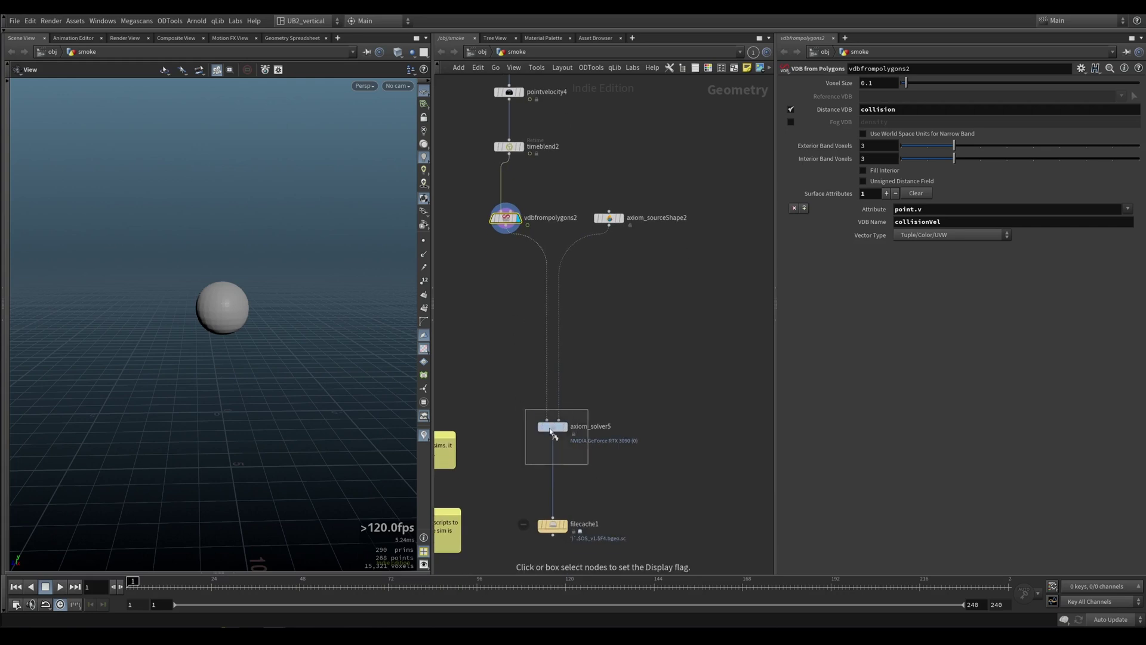
{"action": "left_click", "coordinate": [553, 430]}
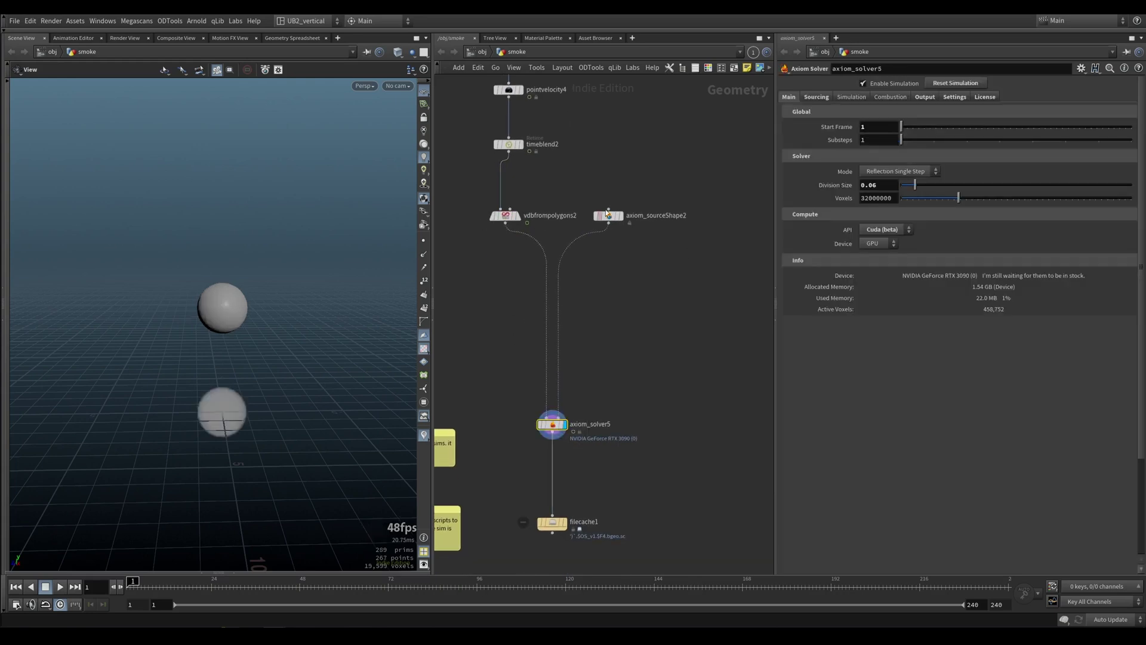
{"action": "scroll", "coordinate": [608, 213], "scroll_direction": "down", "scroll_amount": 4}
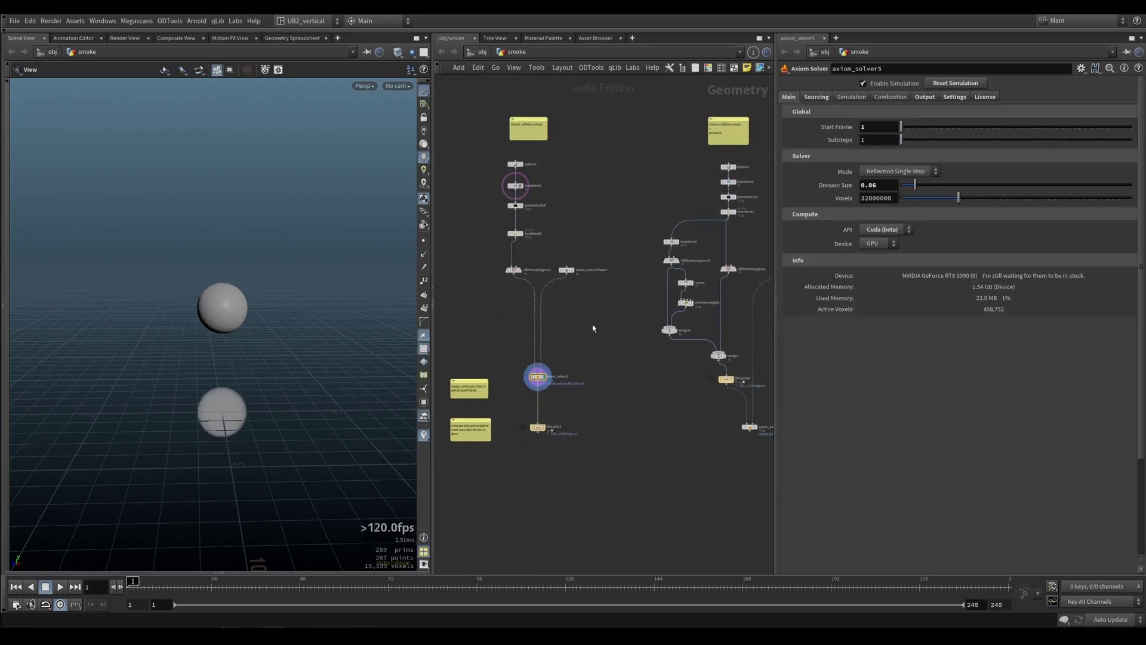
{"action": "scroll", "coordinate": [593, 328], "scroll_direction": "up", "scroll_amount": 4}
{"action": "key", "text": "Up"}
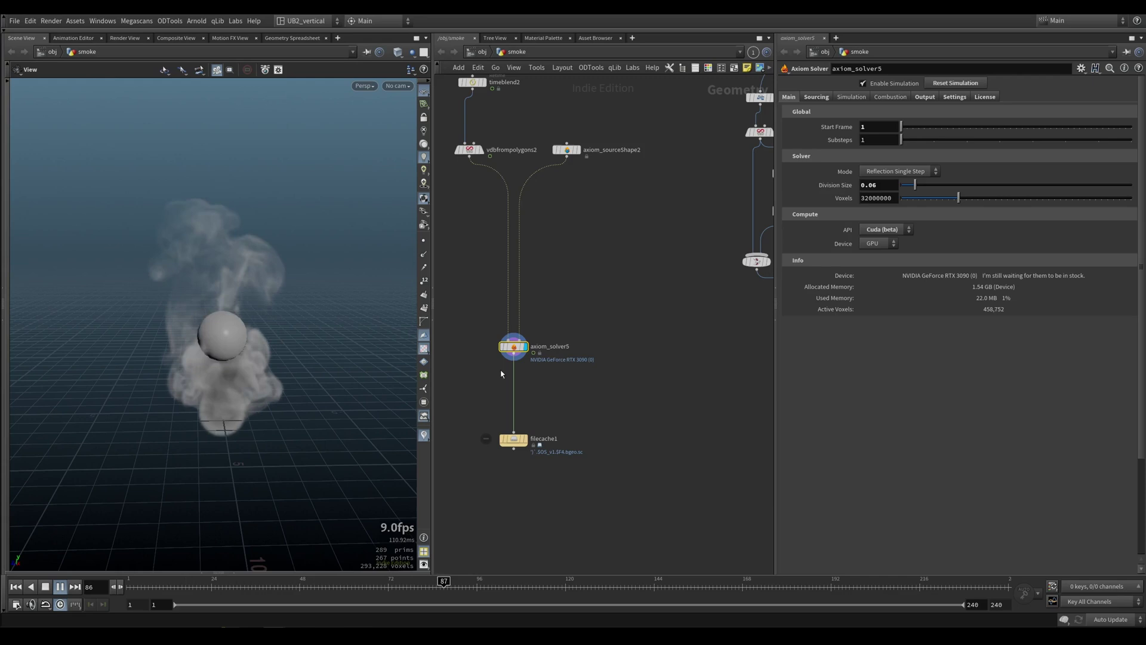
{"action": "key", "text": "Up"}
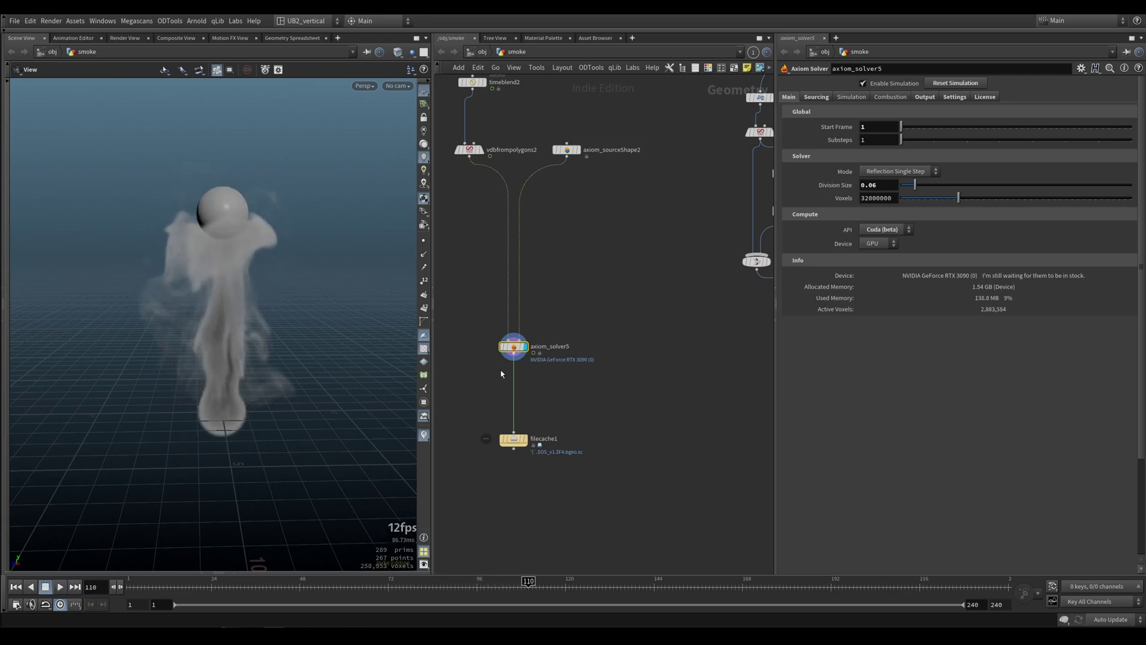
Step: Display transform7 in the network with the ANIMATION note and compare its layout with the pressure collision setup
{"action": "scroll", "coordinate": [575, 269], "scroll_direction": "down", "scroll_amount": 8}
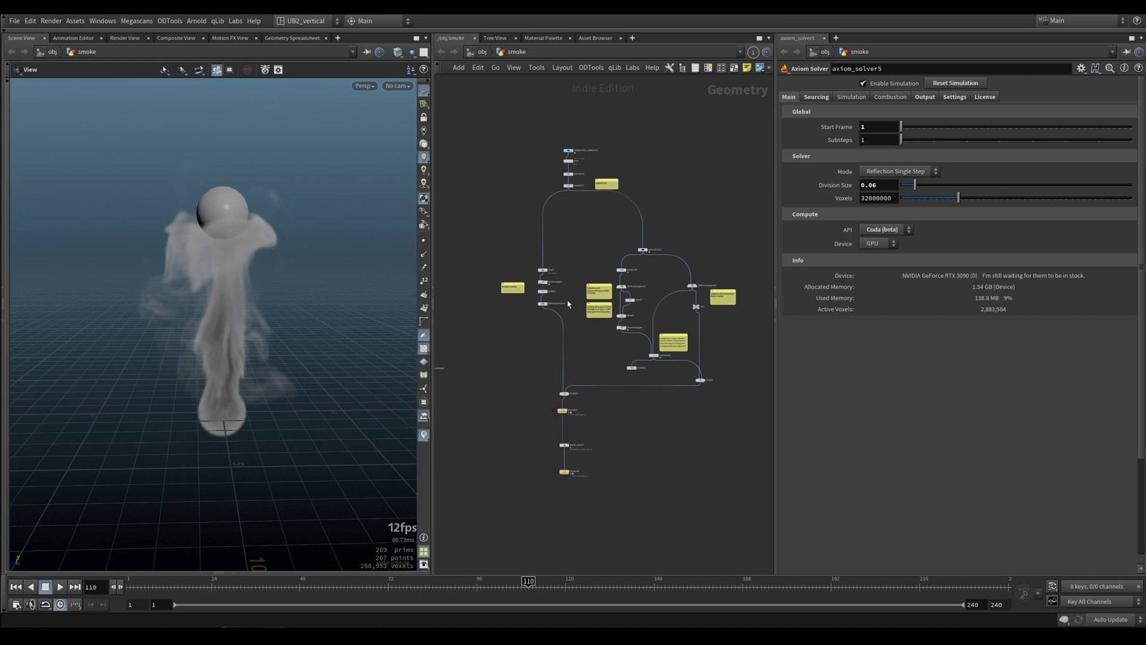
{"action": "scroll", "coordinate": [585, 249], "scroll_direction": "up", "scroll_amount": 5}
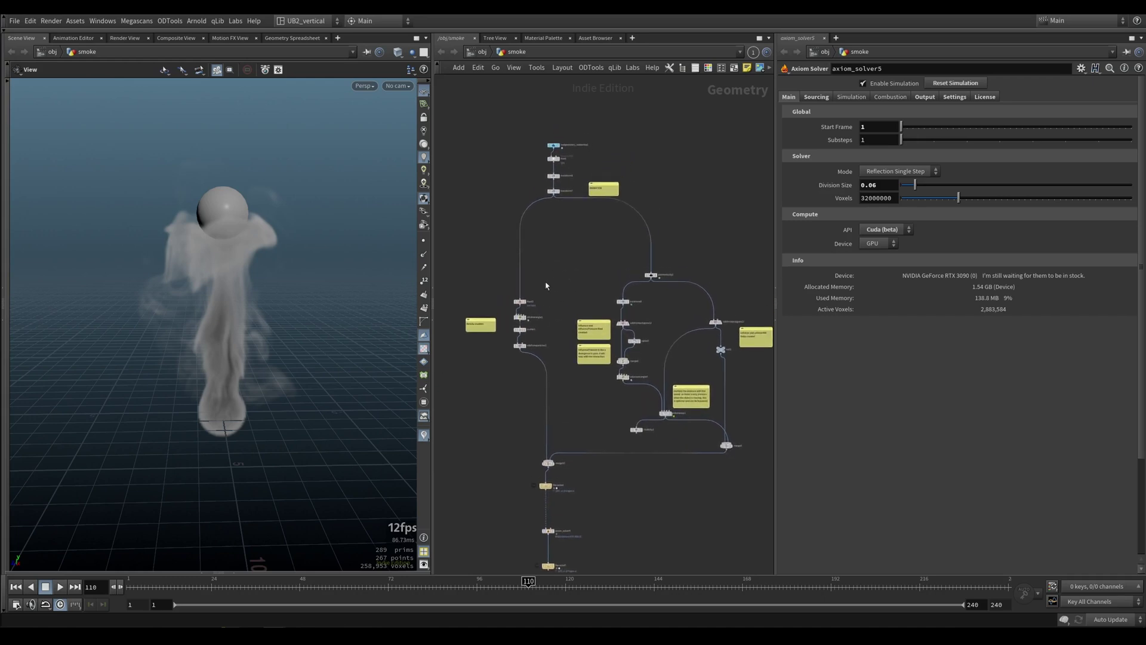
{"action": "left_click", "coordinate": [558, 177]}
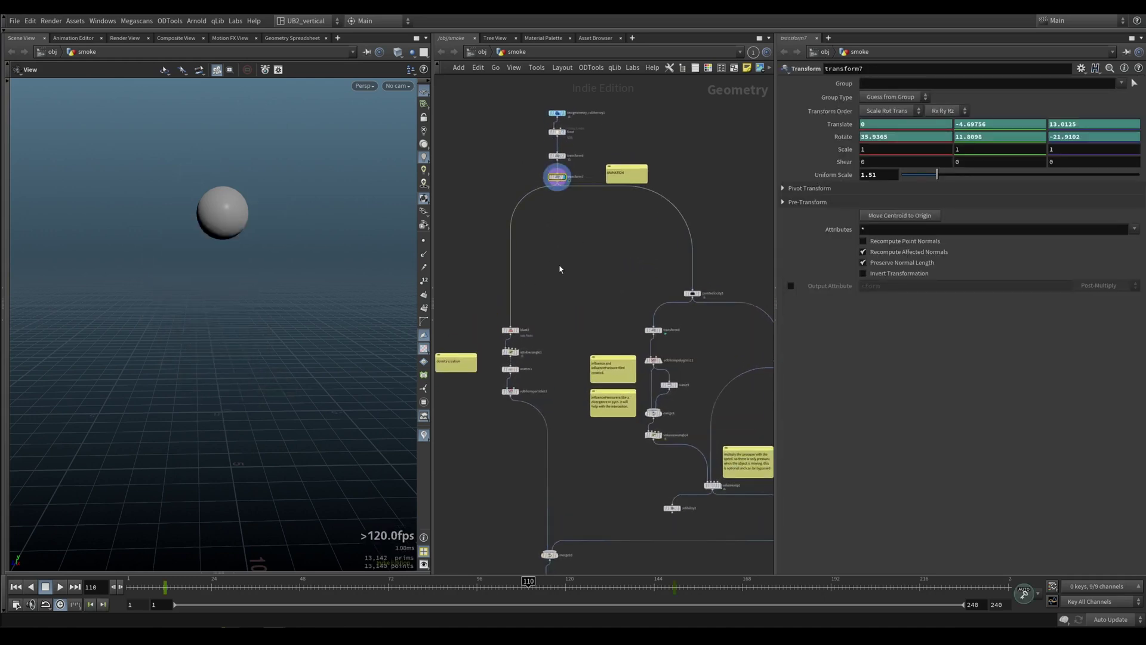
{"action": "scroll", "coordinate": [560, 270], "scroll_direction": "down", "scroll_amount": 5}
{"action": "middle_click_drag", "start_coordinate": [503, 297], "coordinate": [645, 279]}
{"action": "scroll", "coordinate": [508, 302], "scroll_direction": "up", "scroll_amount": 4}
{"action": "middle_click_drag", "start_coordinate": [525, 291], "coordinate": [558, 283]}
{"action": "left_click", "coordinate": [490, 300]}
{"action": "middle_click_drag", "start_coordinate": [685, 264], "coordinate": [539, 276]}
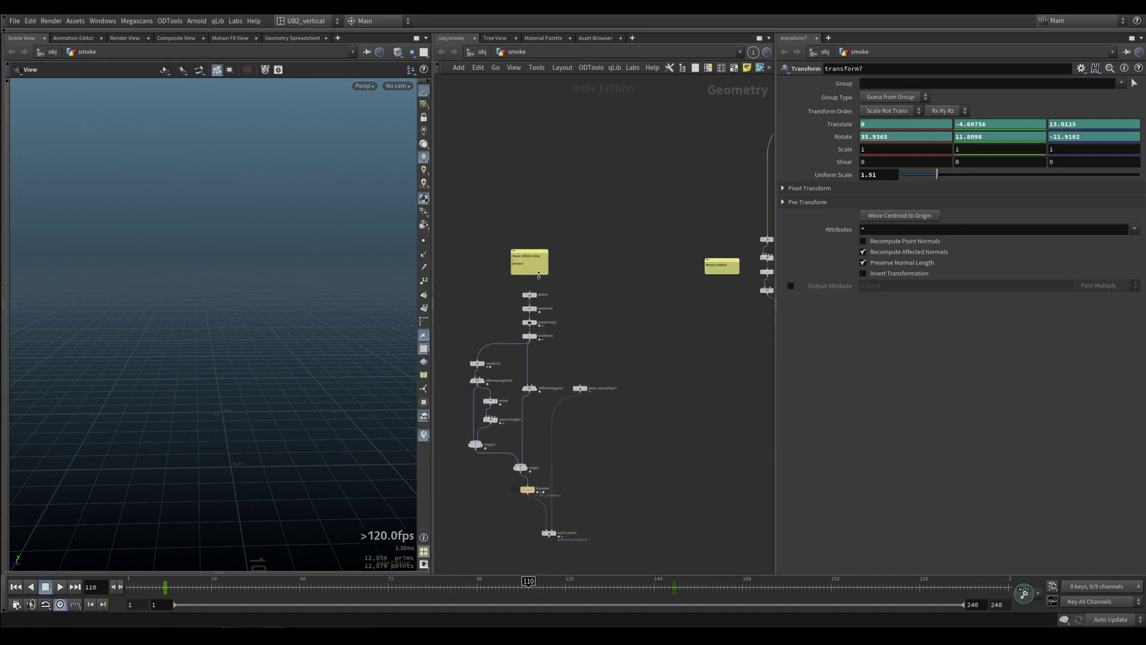
Step: Display testgeometry_rubbertoy1 framed in the viewport and place its node slightly farther above the front node
{"action": "middle_click_drag", "start_coordinate": [723, 211], "coordinate": [459, 317]}
{"action": "scroll", "coordinate": [506, 201], "scroll_direction": "up", "scroll_amount": 5}
{"action": "middle_click_drag", "start_coordinate": [537, 177], "coordinate": [523, 243]}
{"action": "left_click", "coordinate": [603, 167]}
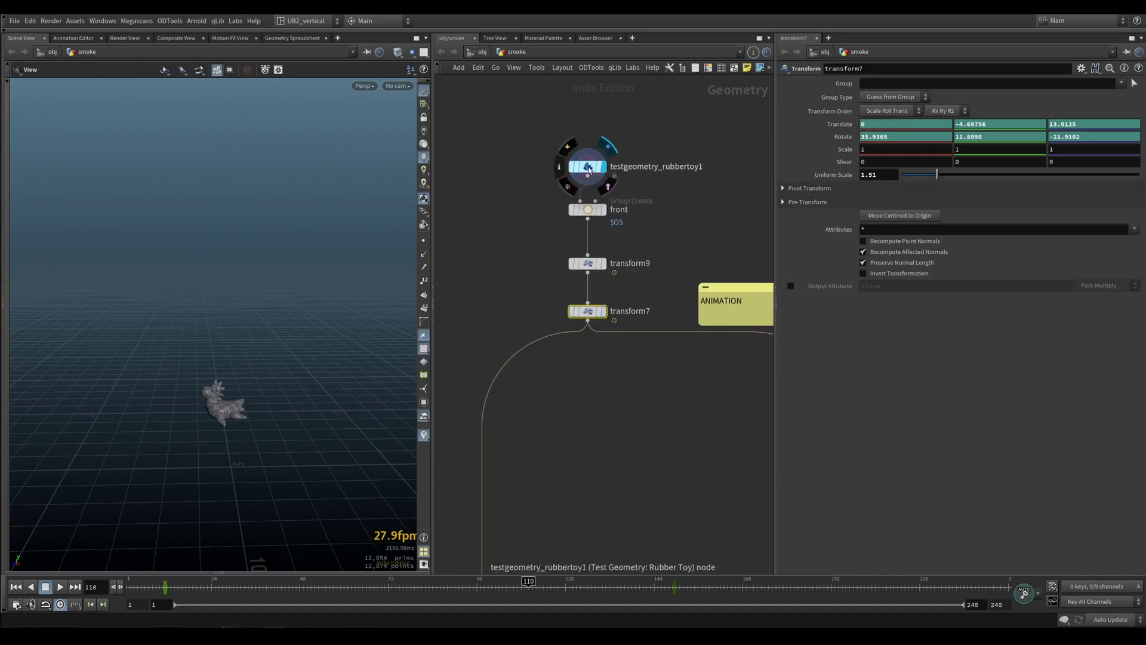
{"action": "left_click_drag", "start_coordinate": [588, 169], "coordinate": [589, 152]}
{"action": "key", "text": "space+g"}
{"action": "scroll", "coordinate": [247, 363], "scroll_direction": "down", "scroll_amount": 4}
{"action": "mouse_move", "coordinate": [248, 364]}
{"action": "left_mouse_down"}
{"action": "mouse_move", "coordinate": [238, 378]}
{"action": "mouse_move", "coordinate": [254, 364]}
{"action": "left_mouse_up"}
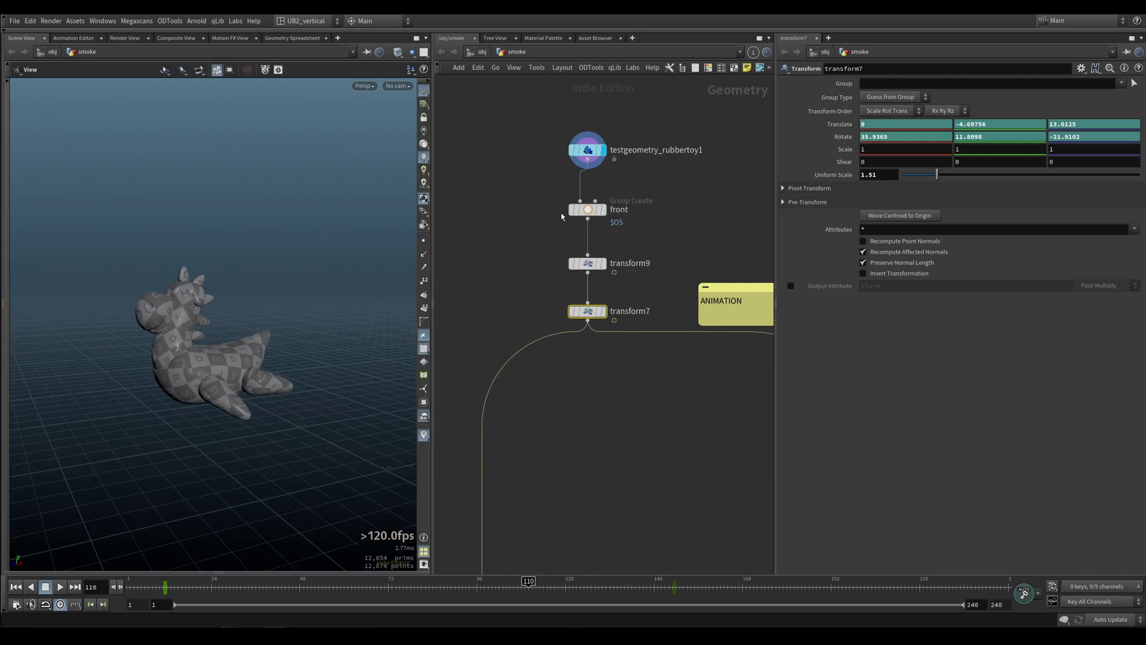
Step: Display front, transform9 and transform7 one after another to examine the rubber toy's rotation and animated transform
{"action": "left_click", "coordinate": [588, 210]}
{"action": "left_click_drag", "start_coordinate": [358, 370], "coordinate": [144, 379], "text": "alt"}
{"action": "left_click", "coordinate": [587, 263]}
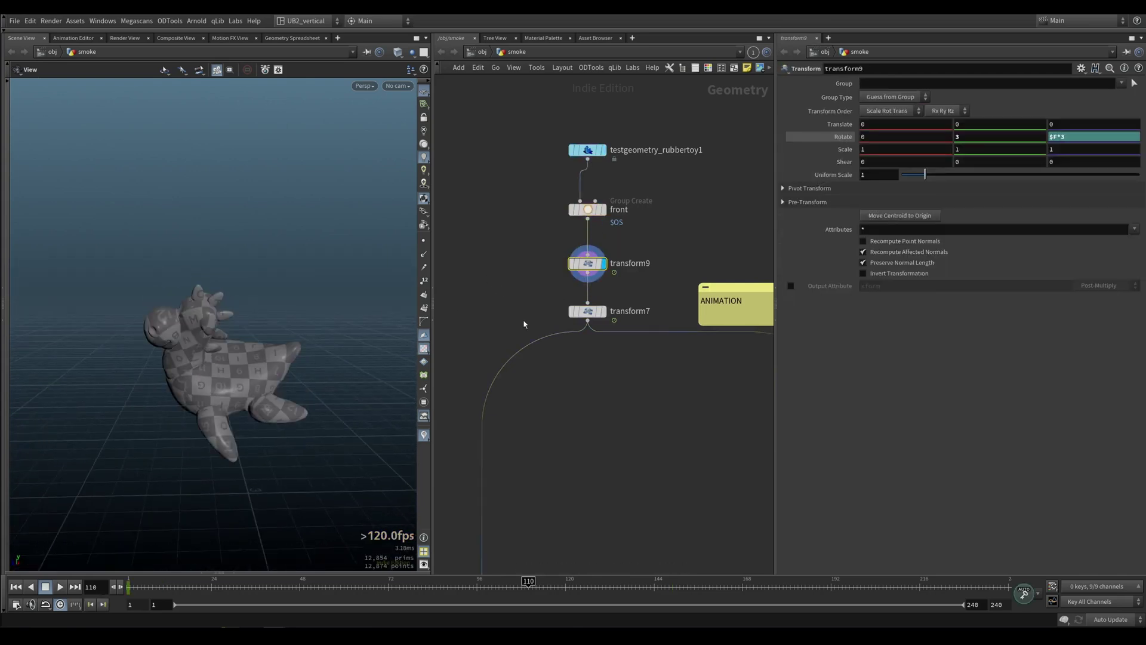
{"action": "left_click", "coordinate": [602, 311]}
{"action": "key", "text": "f"}
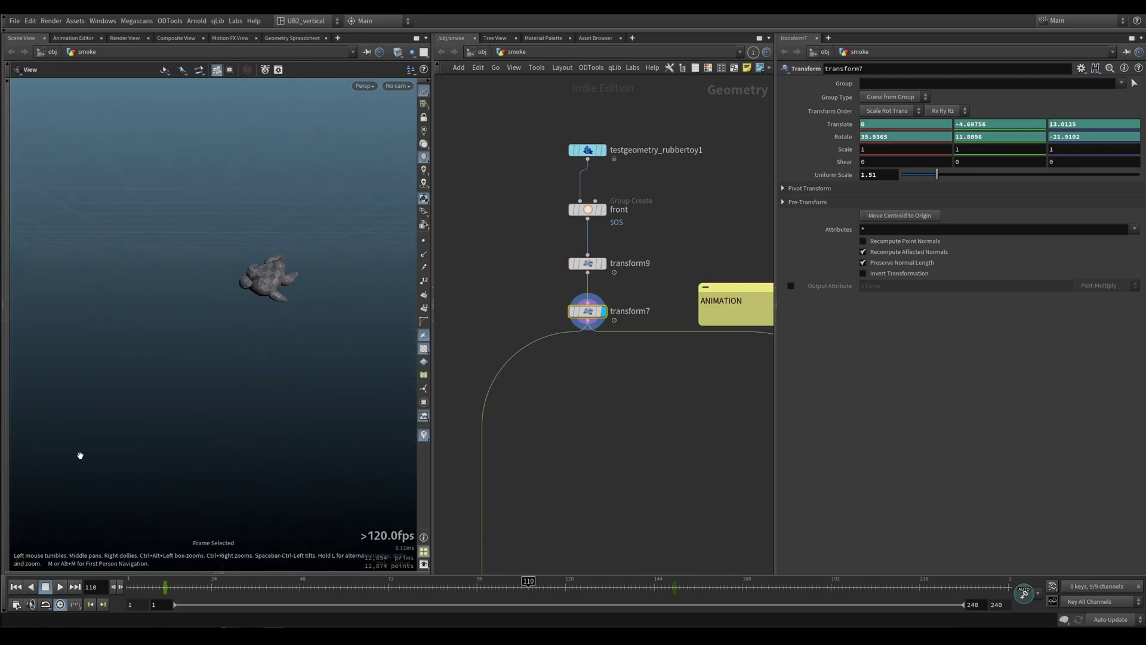
Step: Play the transform7 animation in a wider view and scrub the timeline to frame 119
{"action": "right_click_drag", "start_coordinate": [80, 455], "coordinate": [55, 485]}
{"action": "left_click_drag", "start_coordinate": [256, 585], "coordinate": [289, 586]}
{"action": "key", "text": "Up"}
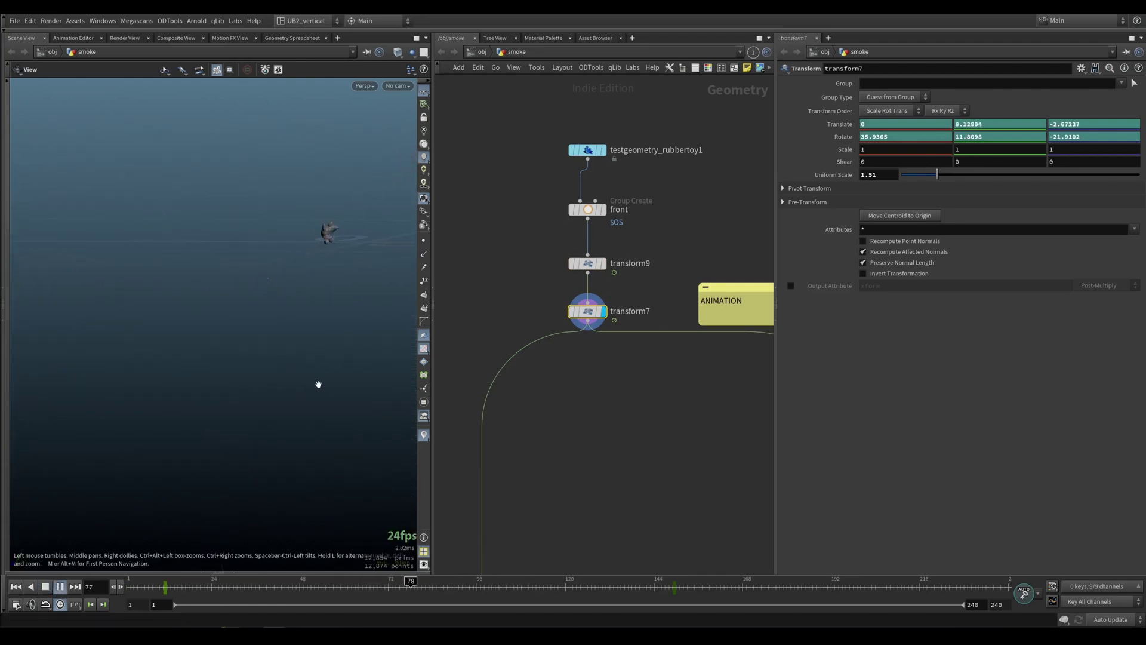
{"action": "key", "text": "Up"}
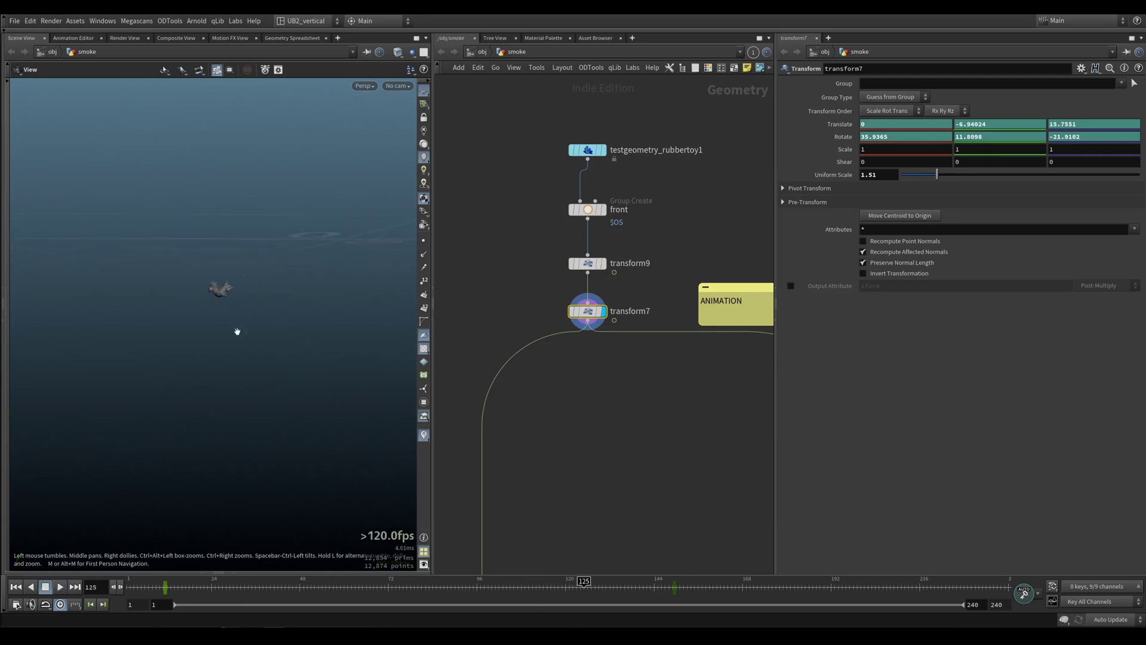
{"action": "left_click_drag", "start_coordinate": [196, 585], "coordinate": [562, 591]}
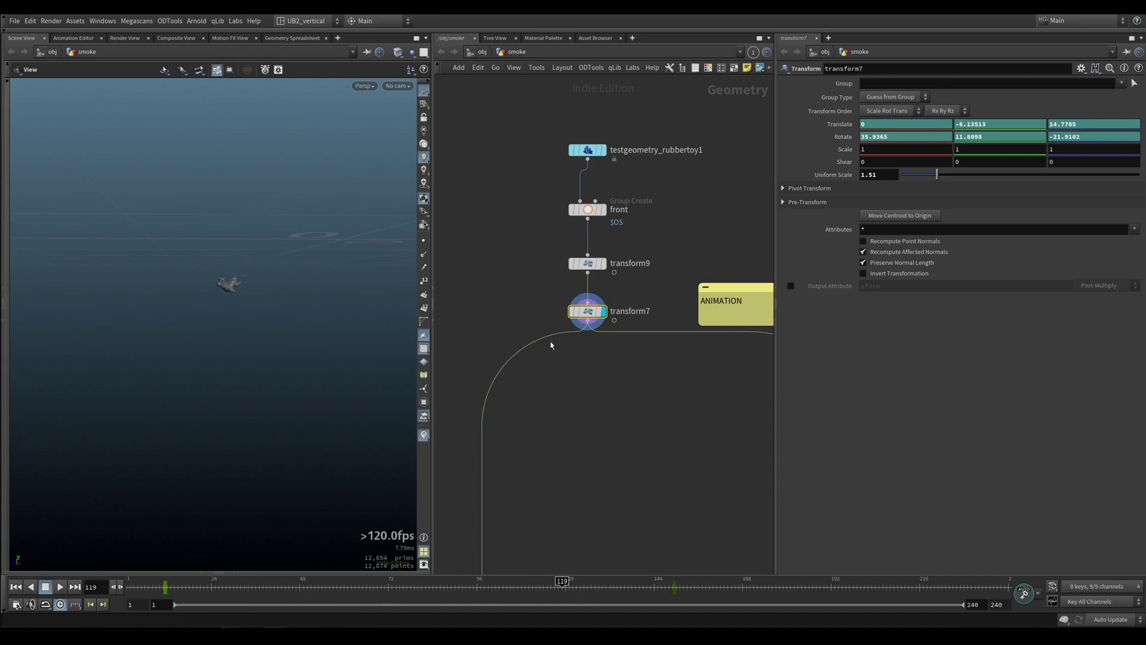
Step: Display blast3 framed in the viewport and place its node slightly higher in the network
{"action": "middle_click_drag", "start_coordinate": [567, 453], "coordinate": [604, 128]}
{"action": "left_click", "coordinate": [535, 330]}
{"action": "left_click_drag", "start_coordinate": [521, 330], "coordinate": [521, 296]}
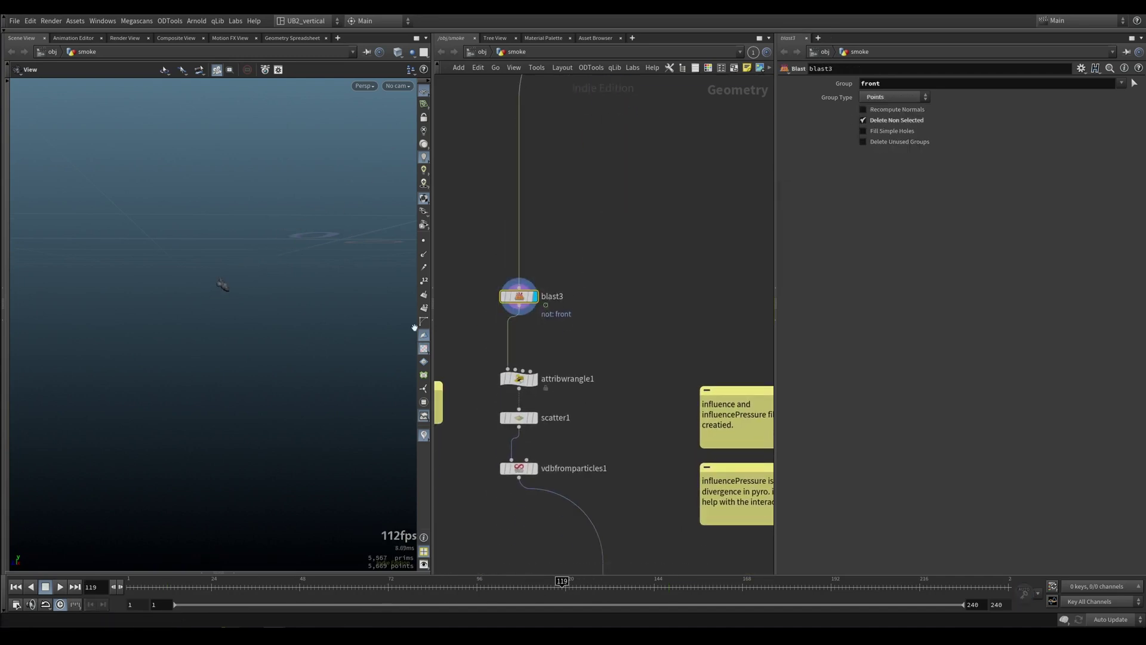
{"action": "key", "text": "f"}
{"action": "left_click_drag", "start_coordinate": [243, 295], "coordinate": [391, 333]}
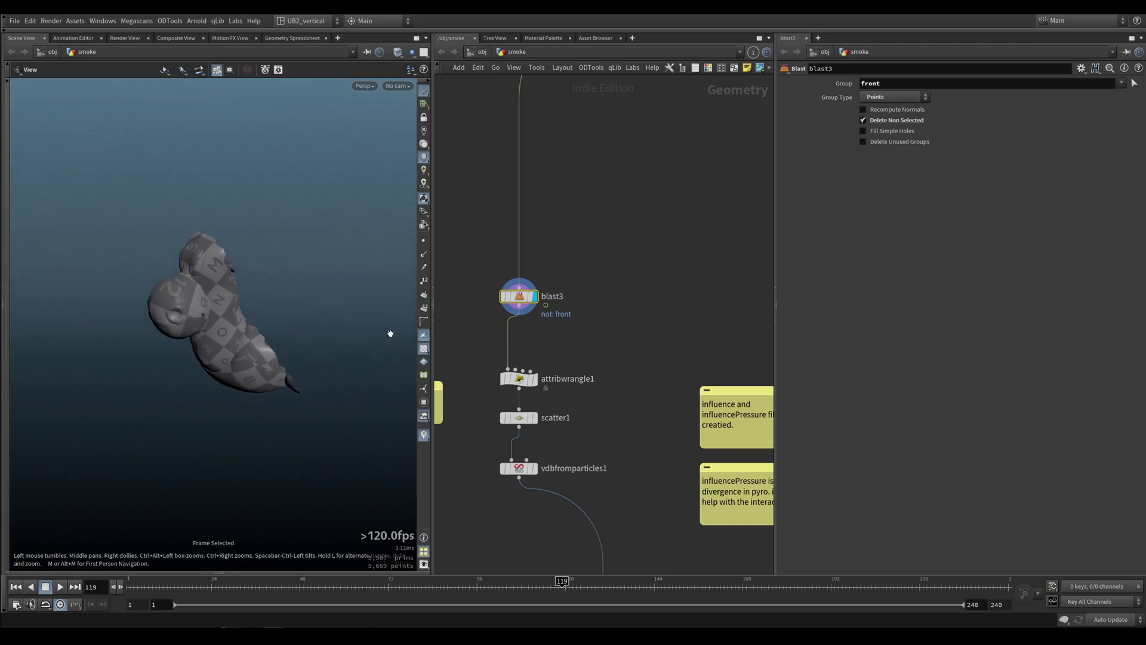
Step: Display attribwrangle1, compare the front geometry with it bypassed and active, and place its node closer to blast3
{"action": "middle_click_drag", "start_coordinate": [536, 353], "coordinate": [556, 271]}
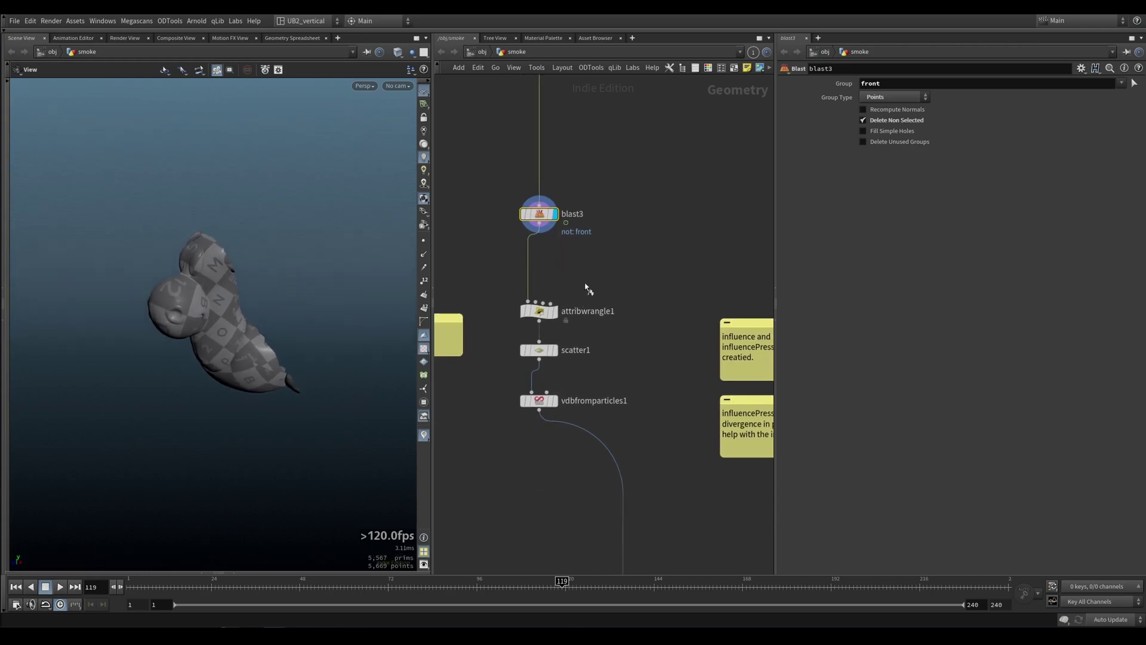
{"action": "left_click", "coordinate": [556, 311]}
{"action": "left_click_drag", "start_coordinate": [542, 312], "coordinate": [542, 294]}
{"action": "left_click_drag", "start_coordinate": [594, 267], "coordinate": [507, 312]}
{"action": "key", "text": "b"}
{"action": "key", "text": "b"}
{"action": "left_click_drag", "start_coordinate": [257, 350], "coordinate": [213, 364]}
{"action": "key", "text": "b"}
{"action": "key", "text": "b"}
{"action": "left_click_drag", "start_coordinate": [356, 351], "coordinate": [283, 346]}
{"action": "left_click_drag", "start_coordinate": [541, 296], "coordinate": [540, 285]}
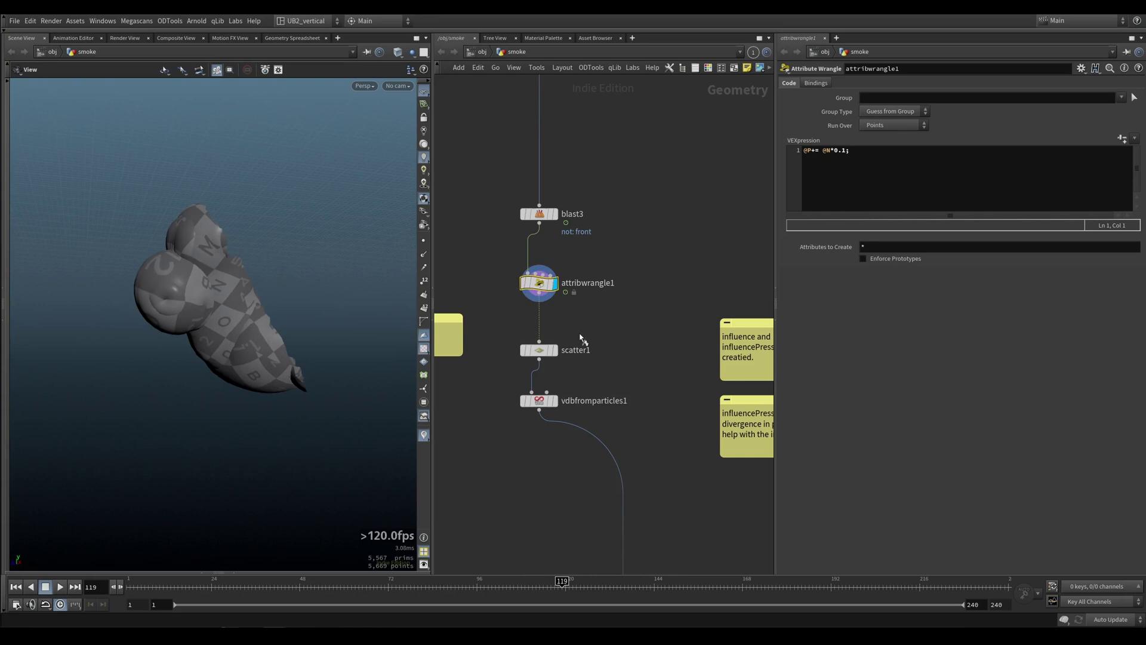
Step: Display scatter1 and vdbfromparticles1 and inspect the node information of the density volume
{"action": "left_click_drag", "start_coordinate": [597, 329], "coordinate": [523, 375]}
{"action": "key", "text": "r"}
{"action": "middle_click_drag", "start_coordinate": [592, 375], "coordinate": [586, 338]}
{"action": "left_click_drag", "start_coordinate": [587, 338], "coordinate": [531, 380]}
{"action": "key", "text": "r"}
{"action": "middle_click", "coordinate": [536, 366]}
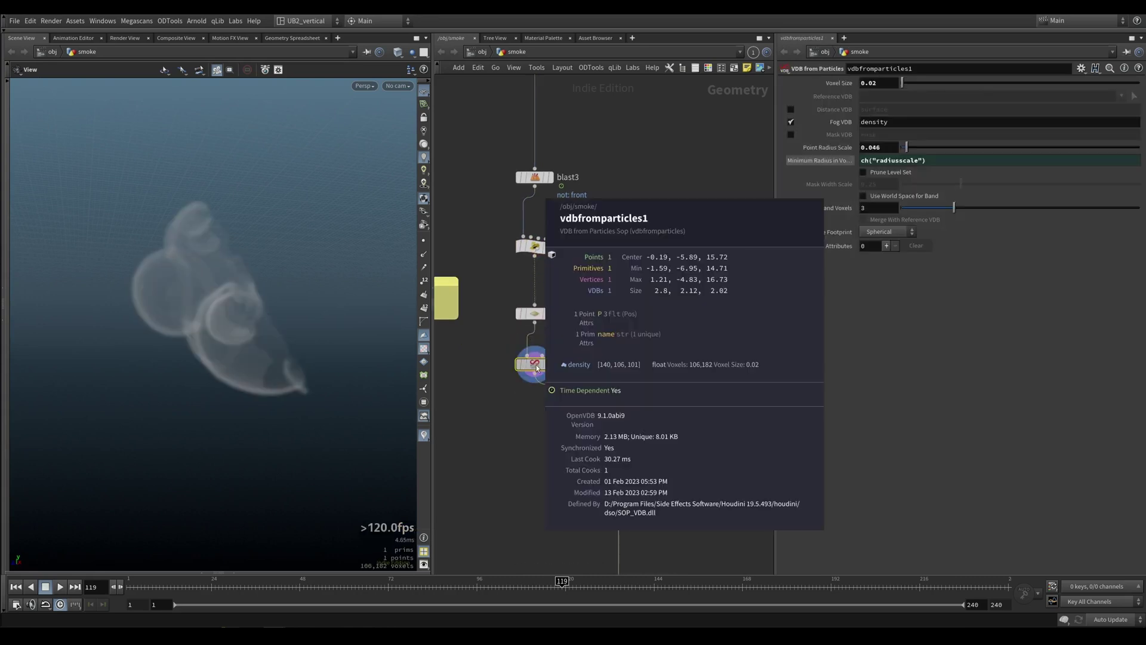
{"action": "scroll", "coordinate": [565, 317], "scroll_direction": "down", "scroll_amount": 5}
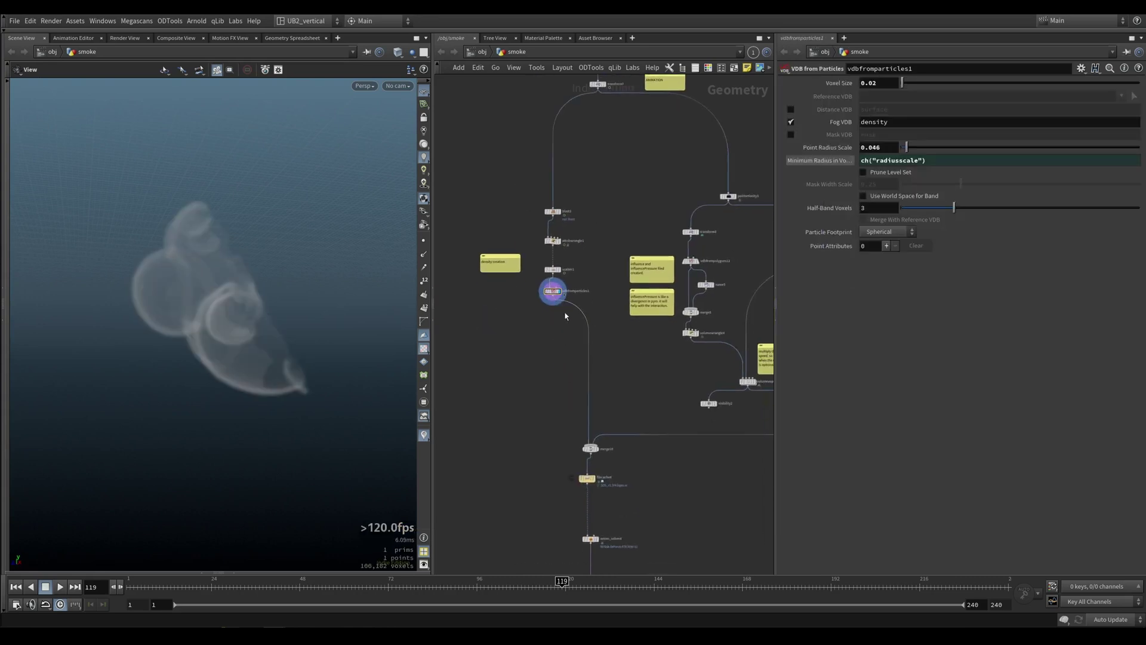
Step: Display transform8 below pointvelocity3 and compare the rubber toy with the transform bypassed and active
{"action": "left_click_drag", "start_coordinate": [269, 352], "coordinate": [248, 327]}
{"action": "middle_click_drag", "start_coordinate": [540, 406], "coordinate": [471, 404]}
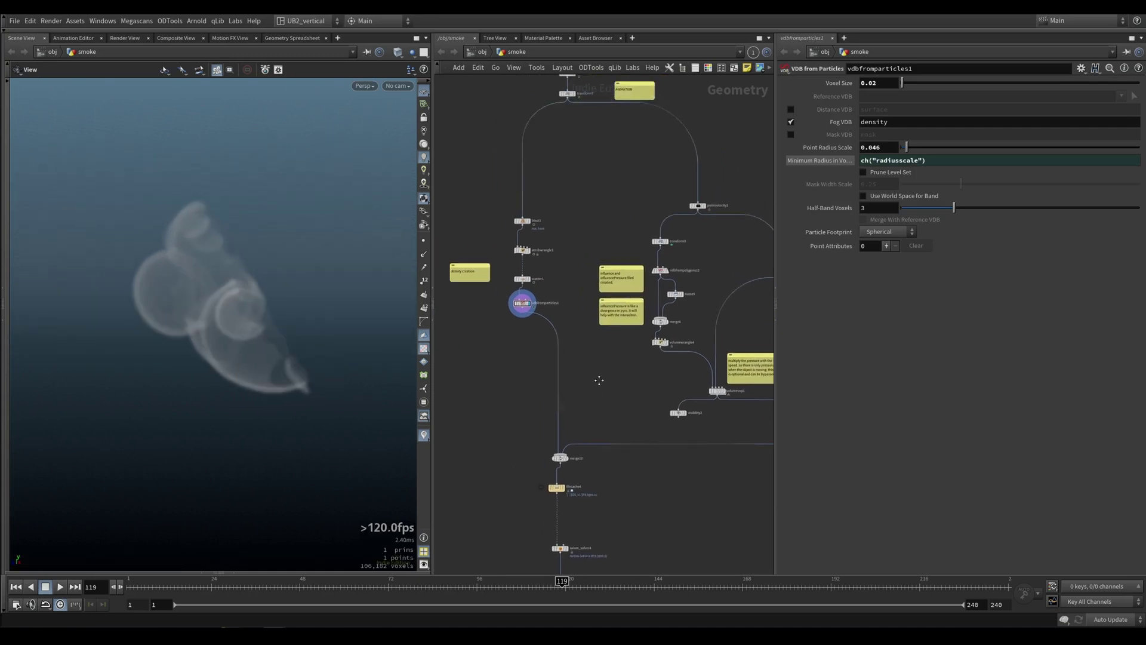
{"action": "middle_click_drag", "start_coordinate": [599, 380], "coordinate": [605, 387]}
{"action": "middle_click_drag", "start_coordinate": [614, 219], "coordinate": [509, 326]}
{"action": "scroll", "coordinate": [582, 352], "scroll_direction": "up", "scroll_amount": 4}
{"action": "left_click", "coordinate": [587, 281]}
{"action": "left_click", "coordinate": [532, 321]}
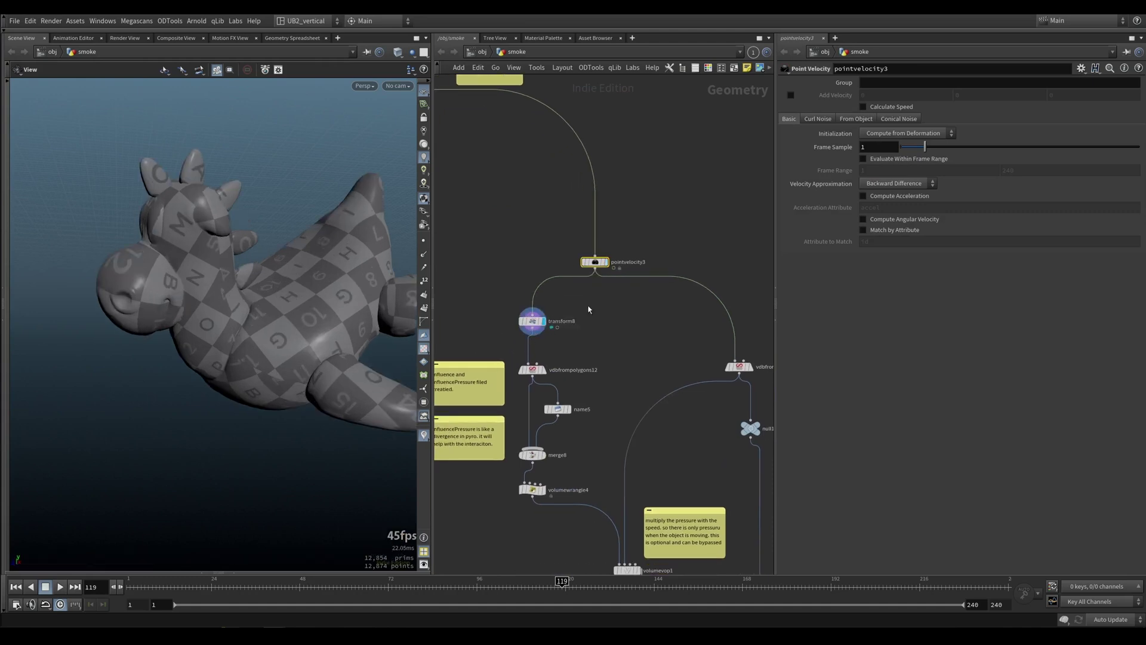
{"action": "key", "text": "b"}
{"action": "key", "text": "b"}
{"action": "key", "text": "b"}
{"action": "key", "text": "b"}
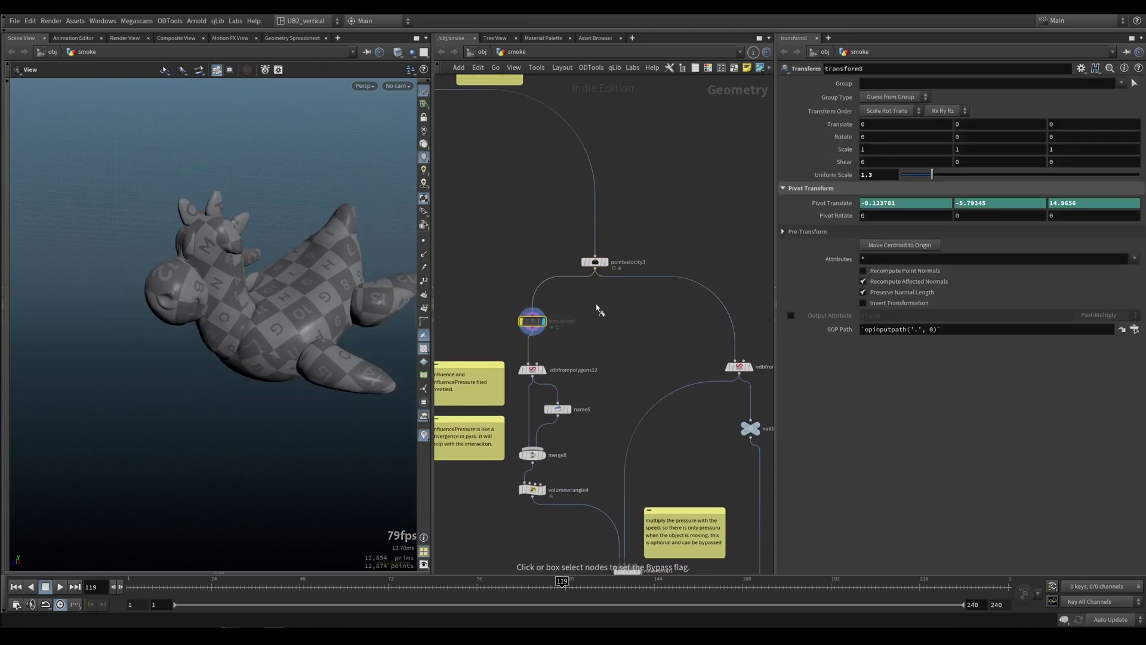
Step: Display vdbfrompolygons12 and examine its influence fog volume settings and node information
{"action": "middle_click_drag", "start_coordinate": [599, 310], "coordinate": [610, 274]}
{"action": "key", "text": "r"}
{"action": "left_click", "coordinate": [544, 334]}
{"action": "left_click", "coordinate": [544, 334]}
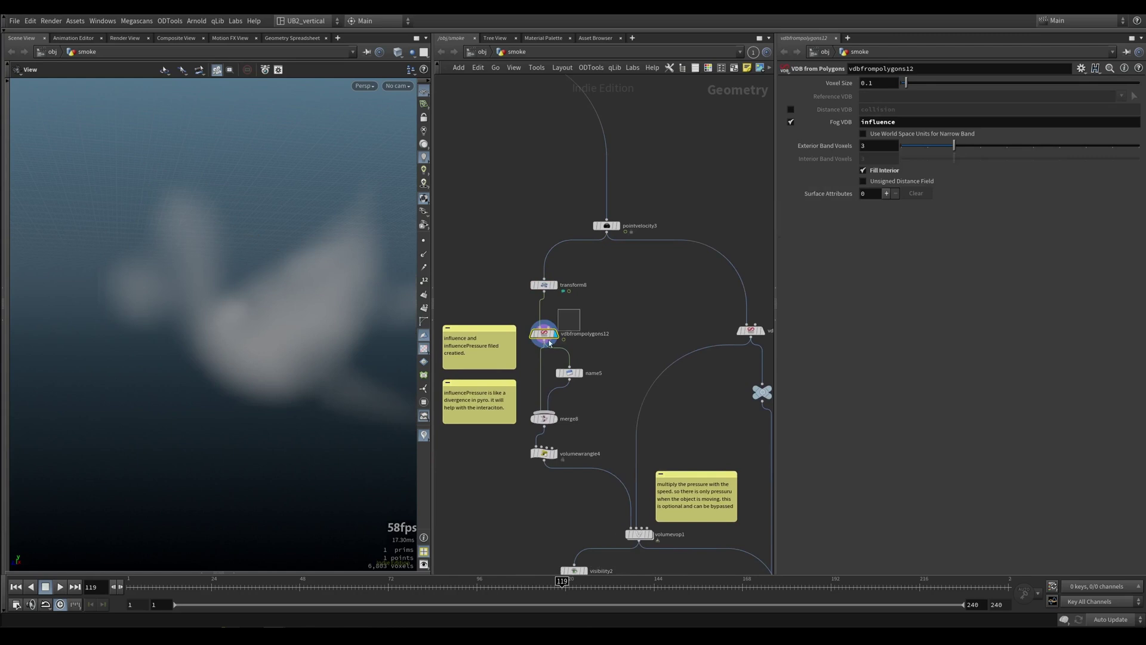
{"action": "middle_click", "coordinate": [545, 343]}
{"action": "key", "text": "r"}
Step: Display merge8 and volumewrangle4, examining the influencePressure expression and the output fields in the node information
{"action": "left_click", "coordinate": [544, 419]}
{"action": "key", "text": "r"}
{"action": "left_click", "coordinate": [543, 456]}
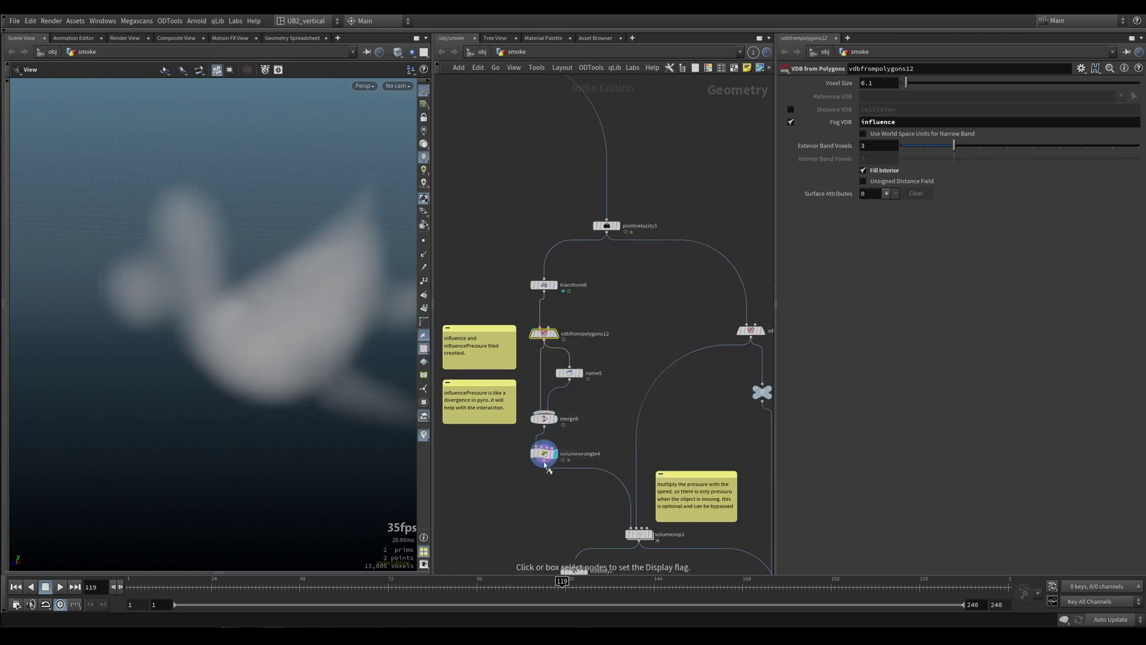
{"action": "left_click", "coordinate": [543, 456]}
{"action": "middle_click", "coordinate": [544, 457]}
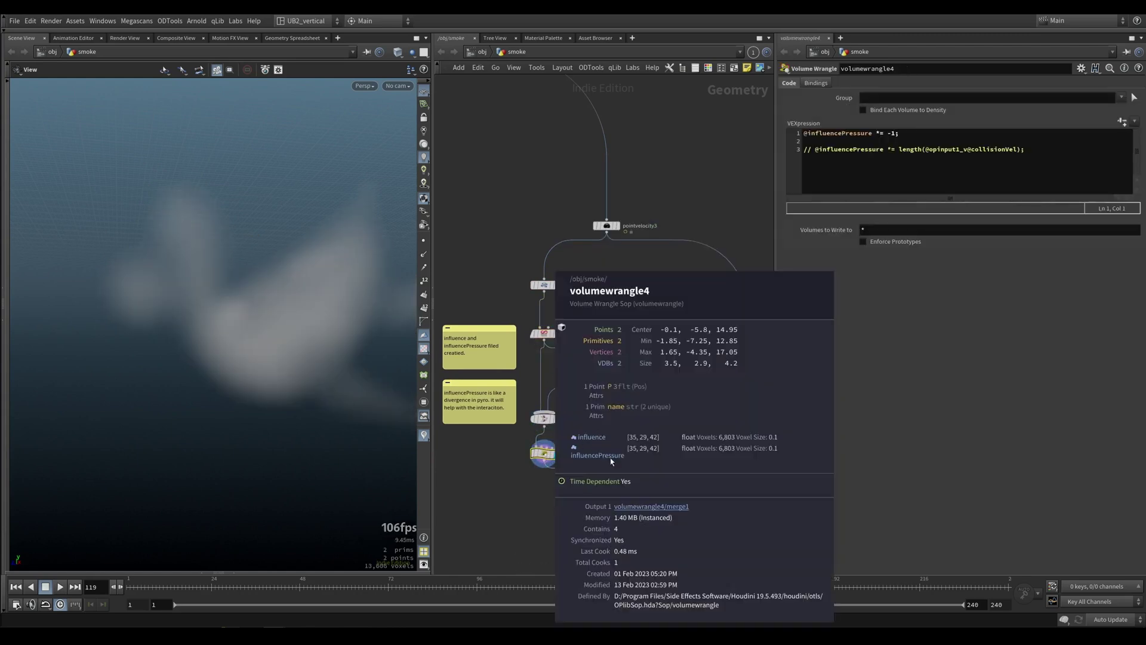
Step: Select the influence branch nodes in the pressure collision setup for comparison and return to the rubber toy network
{"action": "middle_click_drag", "start_coordinate": [557, 479], "coordinate": [650, 418]}
{"action": "scroll", "coordinate": [650, 417], "scroll_direction": "down", "scroll_amount": 5}
{"action": "middle_click_drag", "start_coordinate": [568, 437], "coordinate": [711, 381]}
{"action": "scroll", "coordinate": [622, 434], "scroll_direction": "up", "scroll_amount": 3}
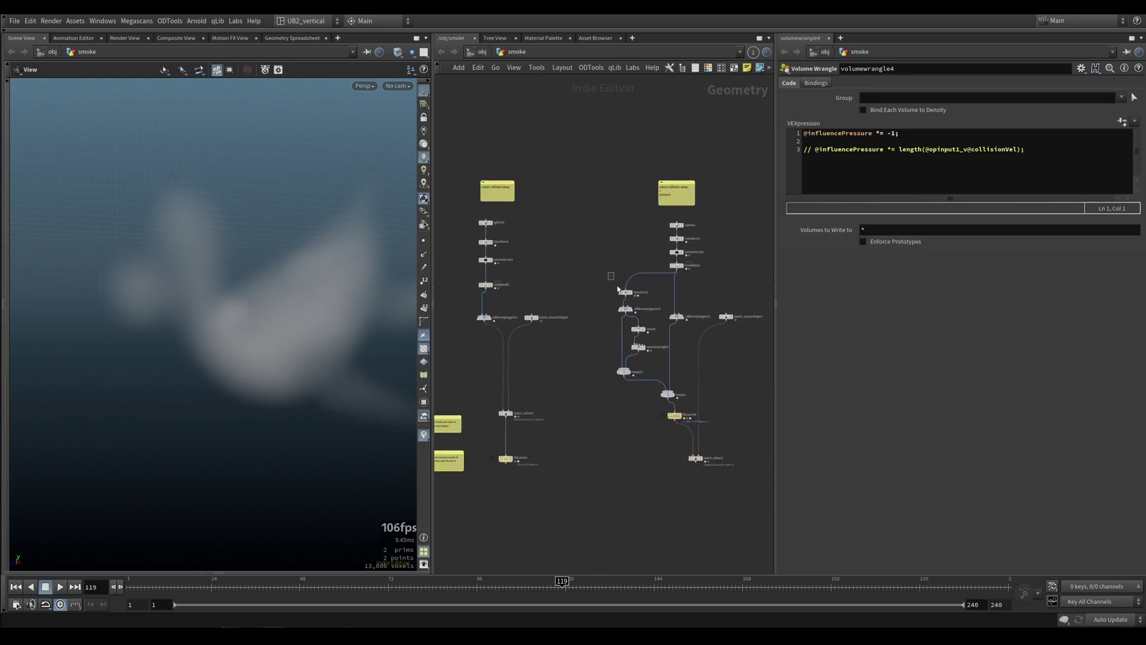
{"action": "left_click_drag", "start_coordinate": [618, 289], "coordinate": [649, 391]}
{"action": "middle_click_drag", "start_coordinate": [753, 382], "coordinate": [486, 381]}
{"action": "middle_click_drag", "start_coordinate": [679, 300], "coordinate": [555, 358]}
{"action": "scroll", "coordinate": [659, 297], "scroll_direction": "up", "scroll_amount": 2}
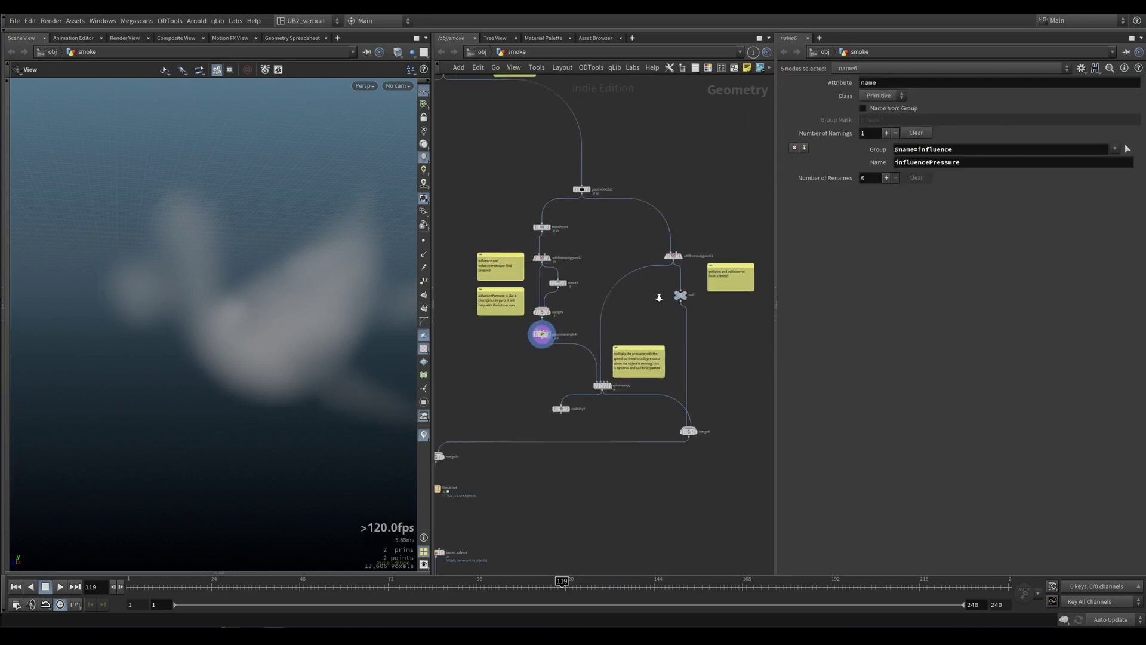
Step: Display vdbfrompolygons11 and null1 and inspect the collision and collisionVel fields
{"action": "scroll", "coordinate": [660, 297], "scroll_direction": "up", "scroll_amount": 2}
{"action": "left_click", "coordinate": [680, 250]}
{"action": "middle_click", "coordinate": [680, 249]}
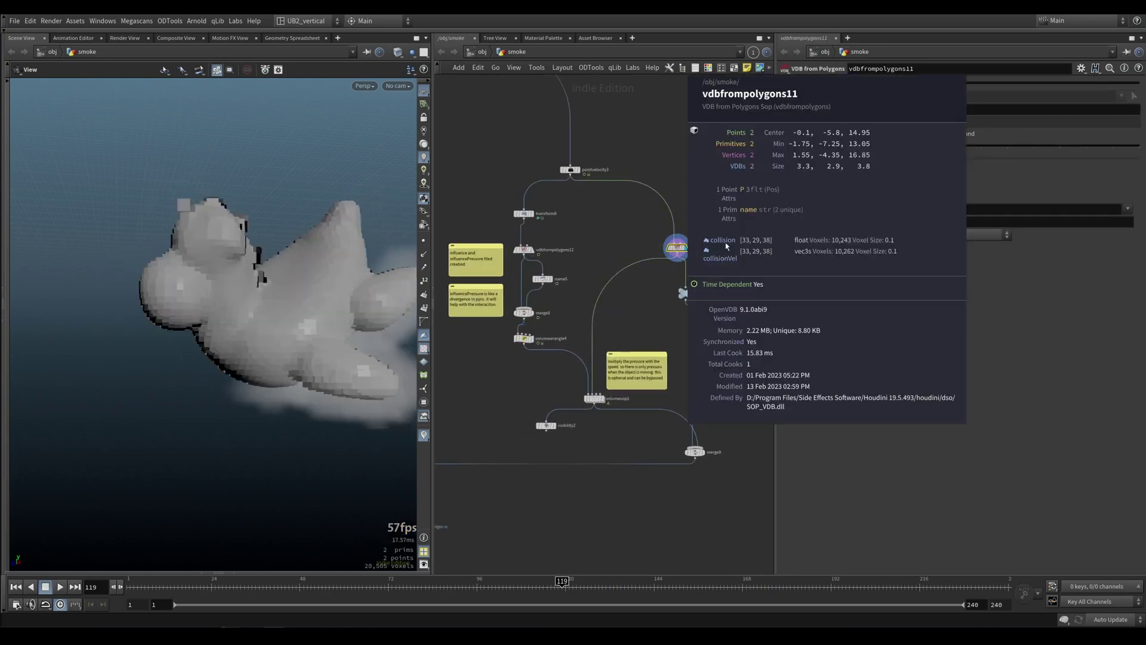
{"action": "middle_click_drag", "start_coordinate": [654, 298], "coordinate": [625, 292]}
{"action": "left_click", "coordinate": [662, 285]}
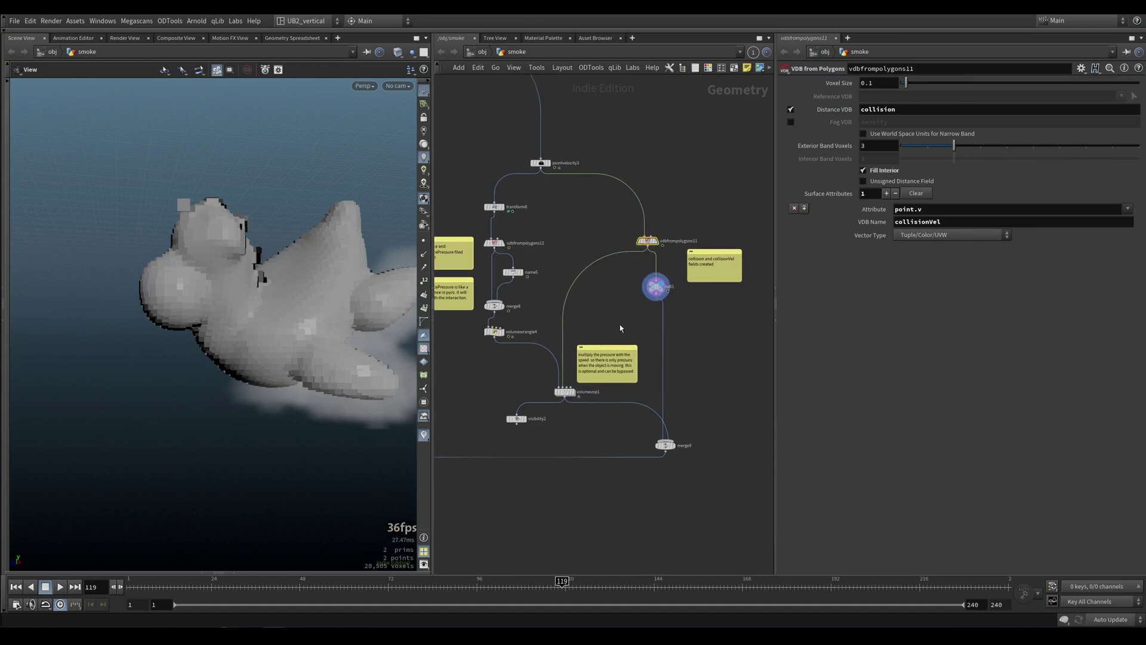
{"action": "scroll", "coordinate": [621, 327], "scroll_direction": "up", "scroll_amount": 2}
{"action": "middle_click_drag", "start_coordinate": [492, 413], "coordinate": [529, 371]}
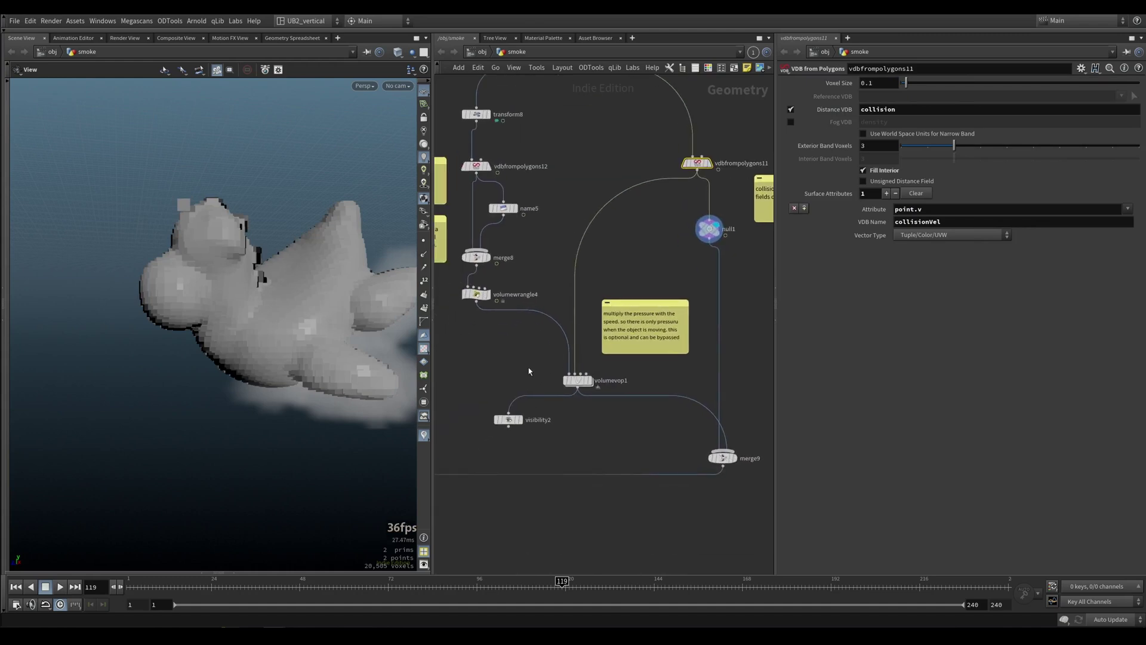
Step: Display volumevop1, enter its network and examine the volume sample, length1 and fit1 nodes
{"action": "left_click", "coordinate": [589, 381]}
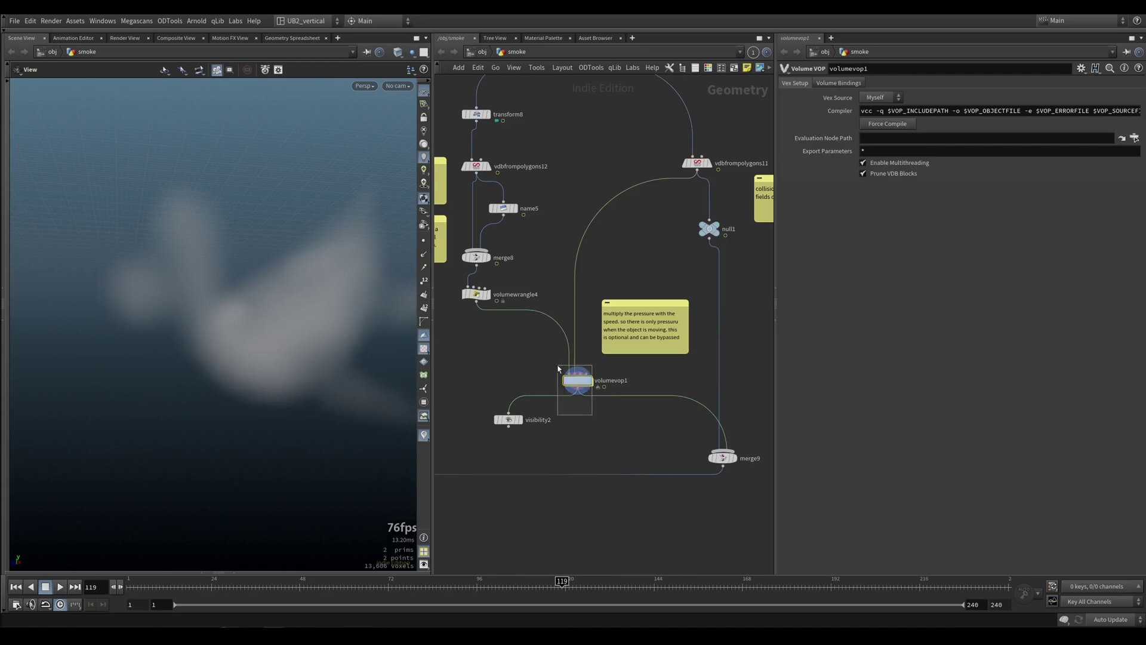
{"action": "key", "text": "i"}
{"action": "scroll", "coordinate": [537, 322], "scroll_direction": "up", "scroll_amount": 4}
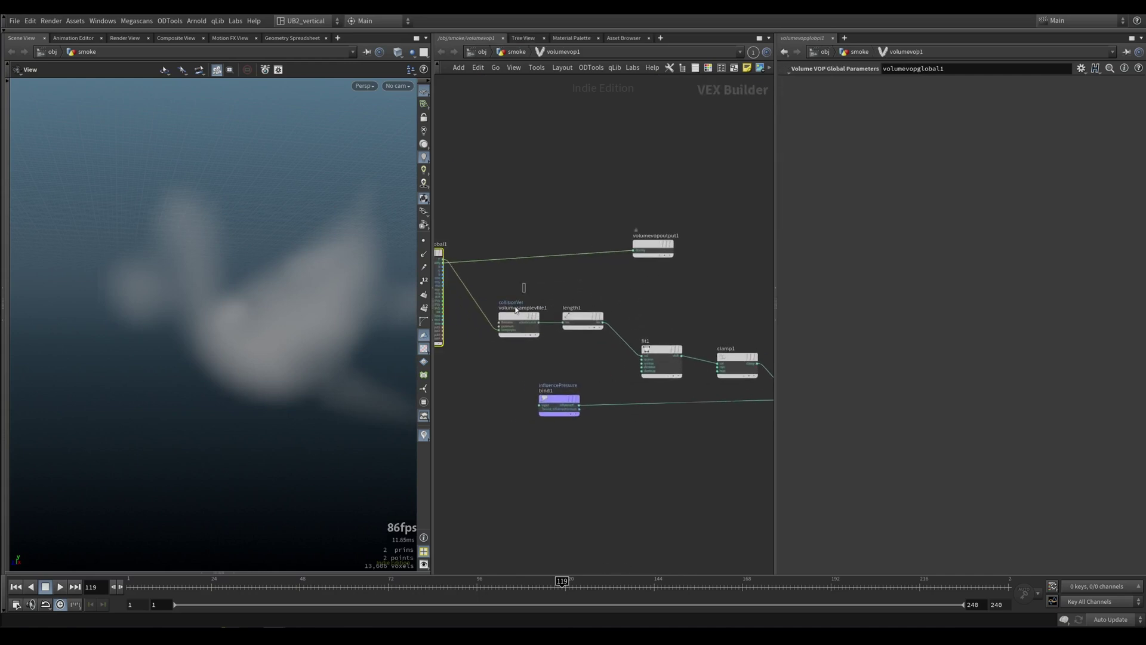
{"action": "left_click", "coordinate": [526, 336]}
{"action": "left_click_drag", "start_coordinate": [619, 292], "coordinate": [528, 321]}
{"action": "left_click", "coordinate": [595, 321]}
{"action": "middle_click_drag", "start_coordinate": [659, 317], "coordinate": [592, 292]}
{"action": "left_click", "coordinate": [616, 324]}
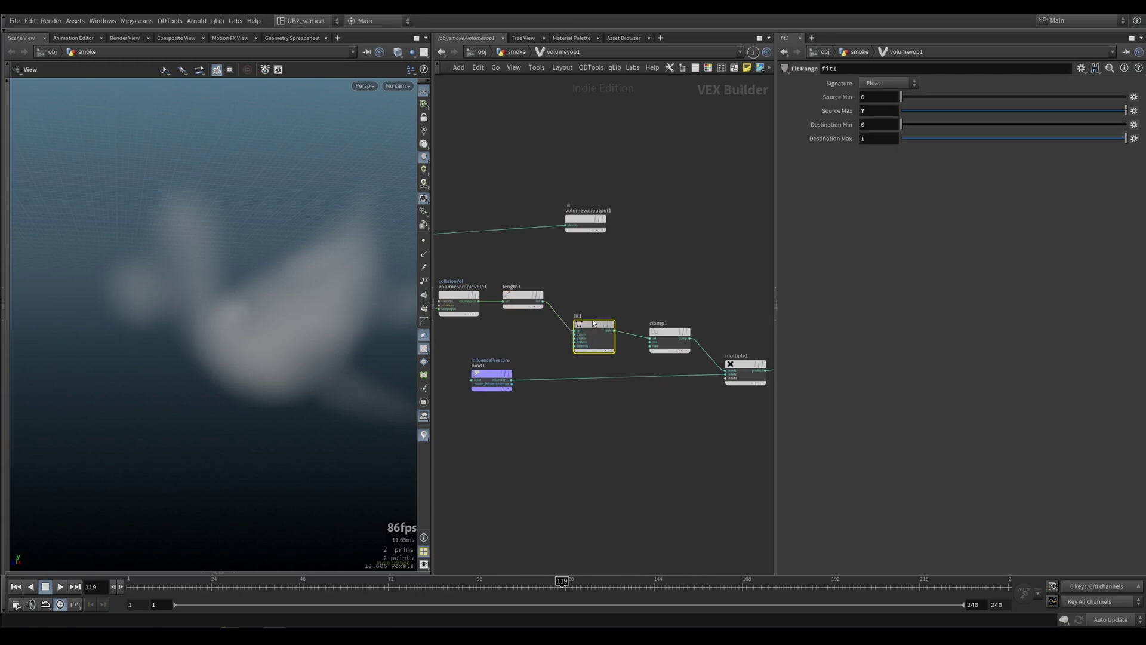
Step: Examine clamp1, multiply1 and the two influencePressure bind nodes, and return to the smoke network
{"action": "mouse_move", "coordinate": [661, 283]}
{"action": "middle_mouse_down"}
{"action": "mouse_move", "coordinate": [646, 269]}
{"action": "mouse_move", "coordinate": [643, 279]}
{"action": "middle_mouse_up"}
{"action": "left_click_drag", "start_coordinate": [683, 280], "coordinate": [619, 334]}
{"action": "middle_click_drag", "start_coordinate": [703, 294], "coordinate": [632, 283]}
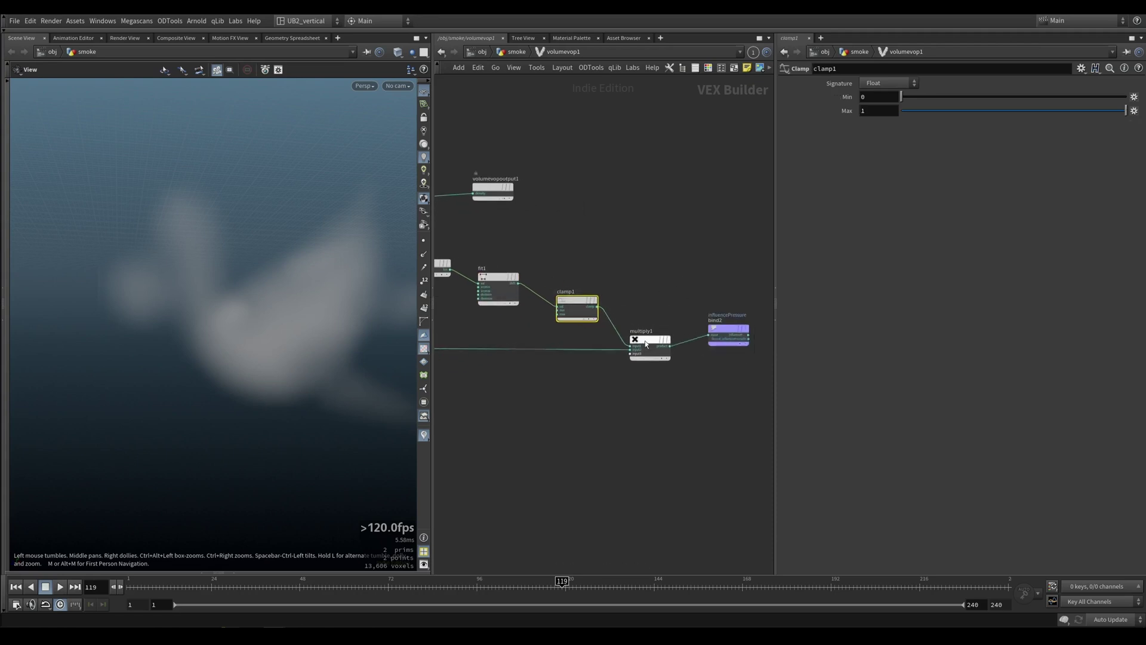
{"action": "middle_click_drag", "start_coordinate": [462, 361], "coordinate": [540, 357]}
{"action": "left_click_drag", "start_coordinate": [466, 337], "coordinate": [474, 340]}
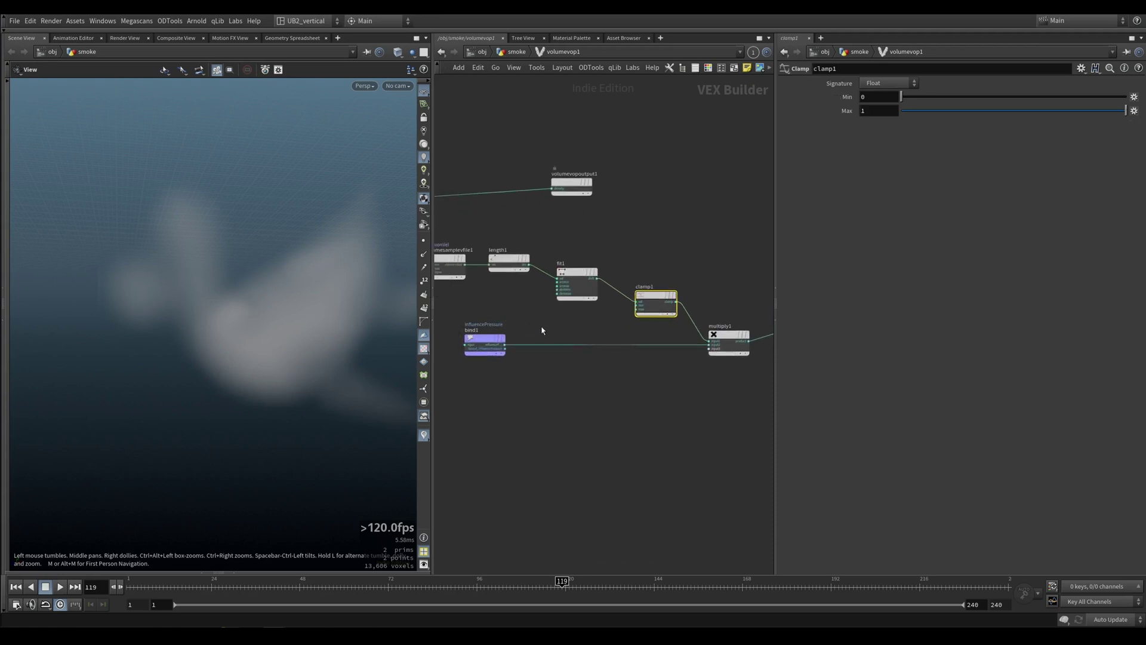
{"action": "left_click_drag", "start_coordinate": [538, 318], "coordinate": [463, 376]}
{"action": "middle_click_drag", "start_coordinate": [770, 306], "coordinate": [603, 320]}
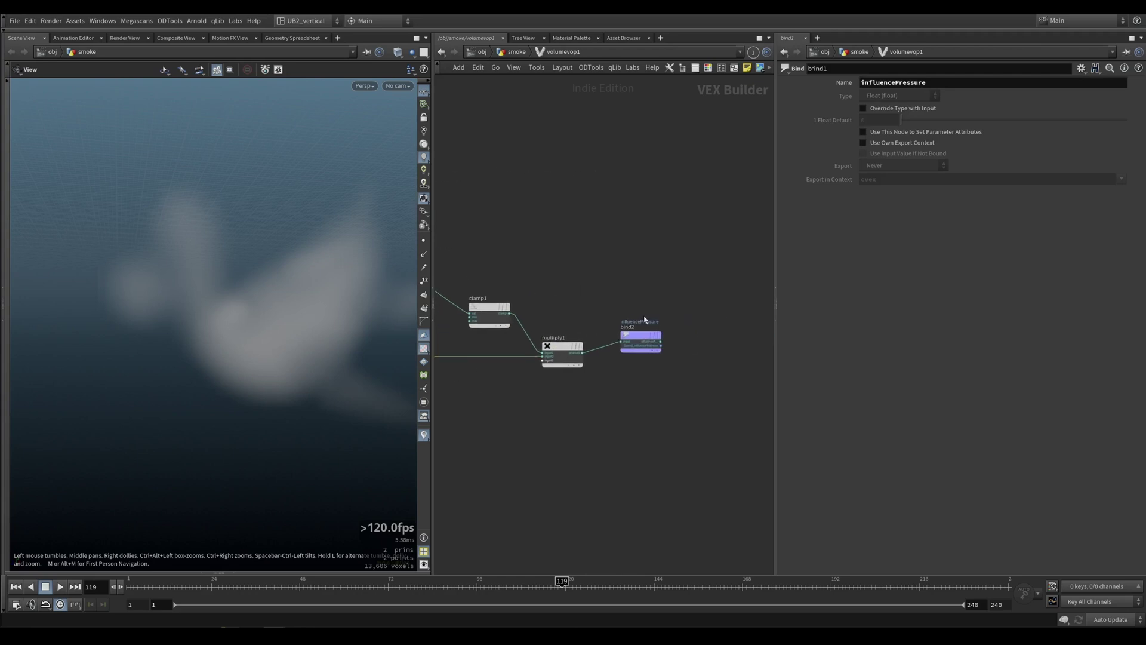
{"action": "scroll", "coordinate": [647, 318], "scroll_direction": "up", "scroll_amount": 5}
{"action": "left_click_drag", "start_coordinate": [629, 366], "coordinate": [635, 382]}
{"action": "key", "text": "u"}
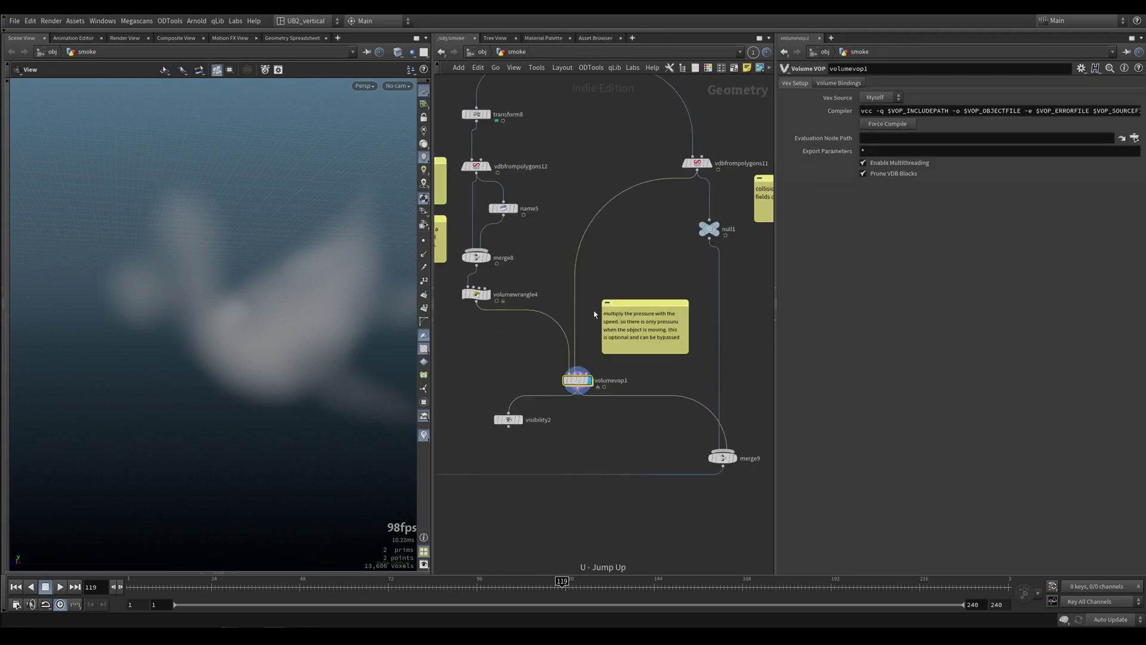
Step: Display the file cache above the Axiom solver and view the combined density, influence and collision volumes from farther away
{"action": "scroll", "coordinate": [618, 380], "scroll_direction": "down", "scroll_amount": 5}
{"action": "middle_click_drag", "start_coordinate": [485, 459], "coordinate": [578, 416]}
{"action": "scroll", "coordinate": [570, 414], "scroll_direction": "up", "scroll_amount": 2}
{"action": "key", "text": "r"}
{"action": "left_click_drag", "start_coordinate": [585, 414], "coordinate": [527, 463]}
{"action": "middle_click_drag", "start_coordinate": [564, 459], "coordinate": [542, 359]}
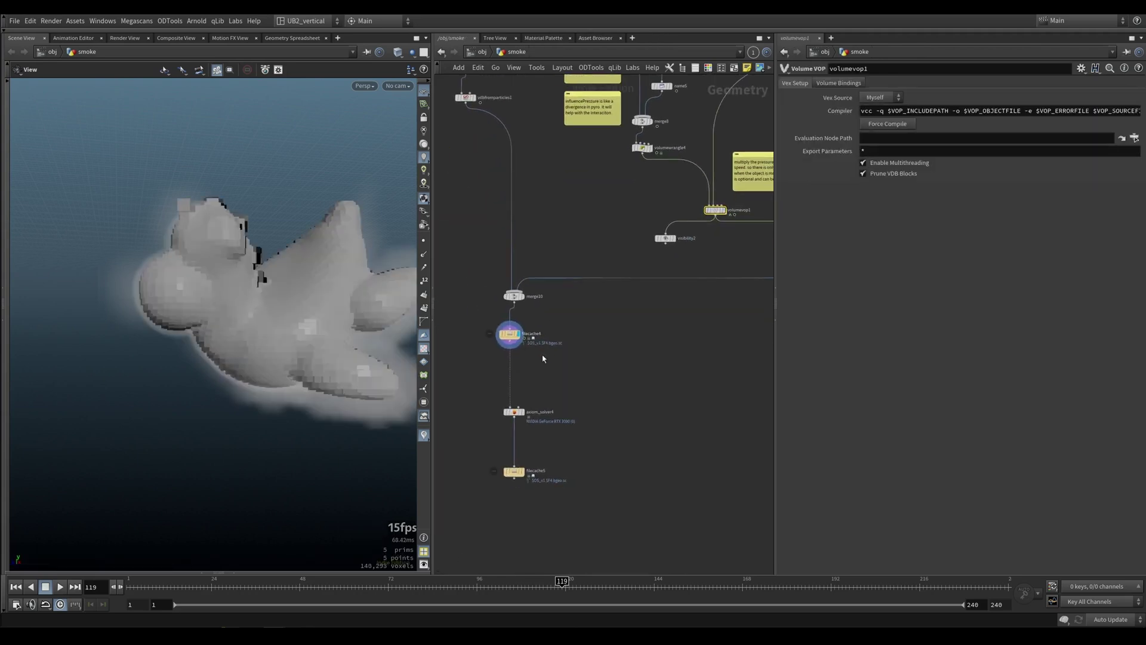
{"action": "right_click_drag", "start_coordinate": [322, 359], "coordinate": [157, 442], "text": "alt"}
{"action": "left_click_drag", "start_coordinate": [245, 382], "coordinate": [240, 356], "text": "alt"}
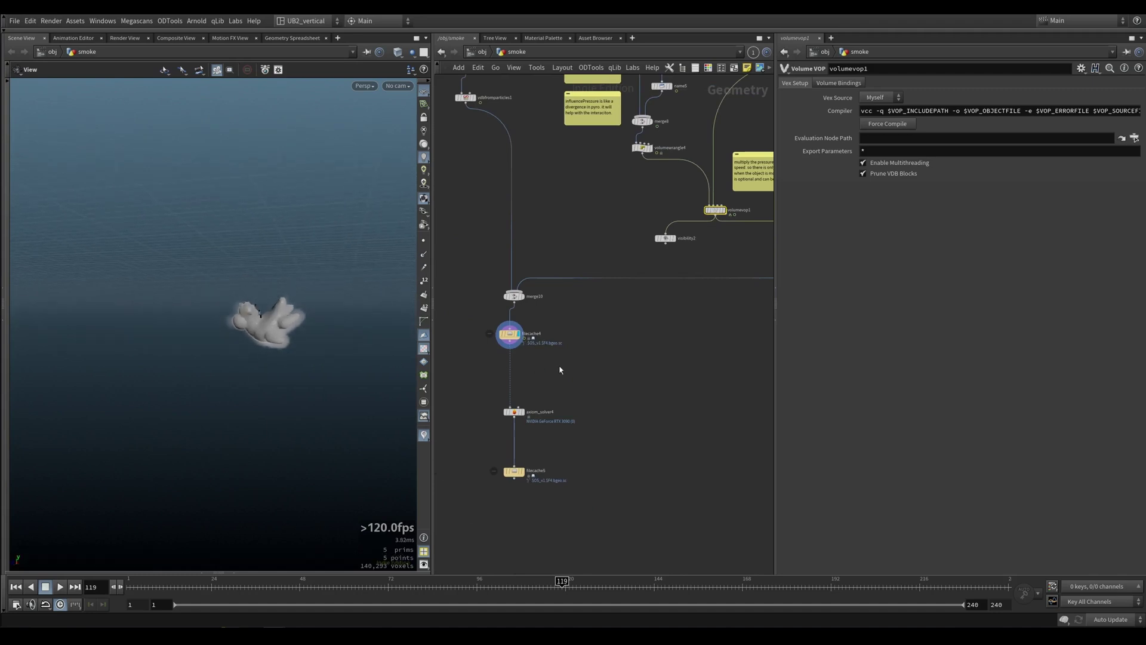
Step: Display axiom_solver4 with transform7 shown as a template and play the smoke simulation up to frame 61
{"action": "key", "text": "r"}
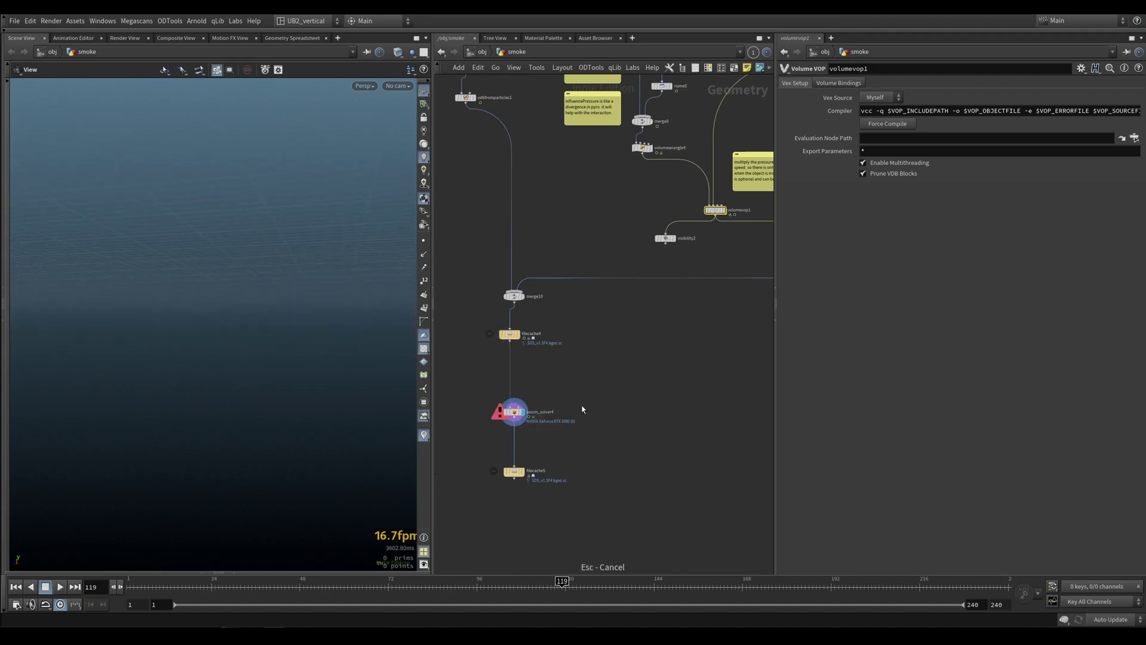
{"action": "middle_click_drag", "start_coordinate": [573, 213], "coordinate": [556, 482]}
{"action": "middle_click_drag", "start_coordinate": [518, 297], "coordinate": [488, 394]}
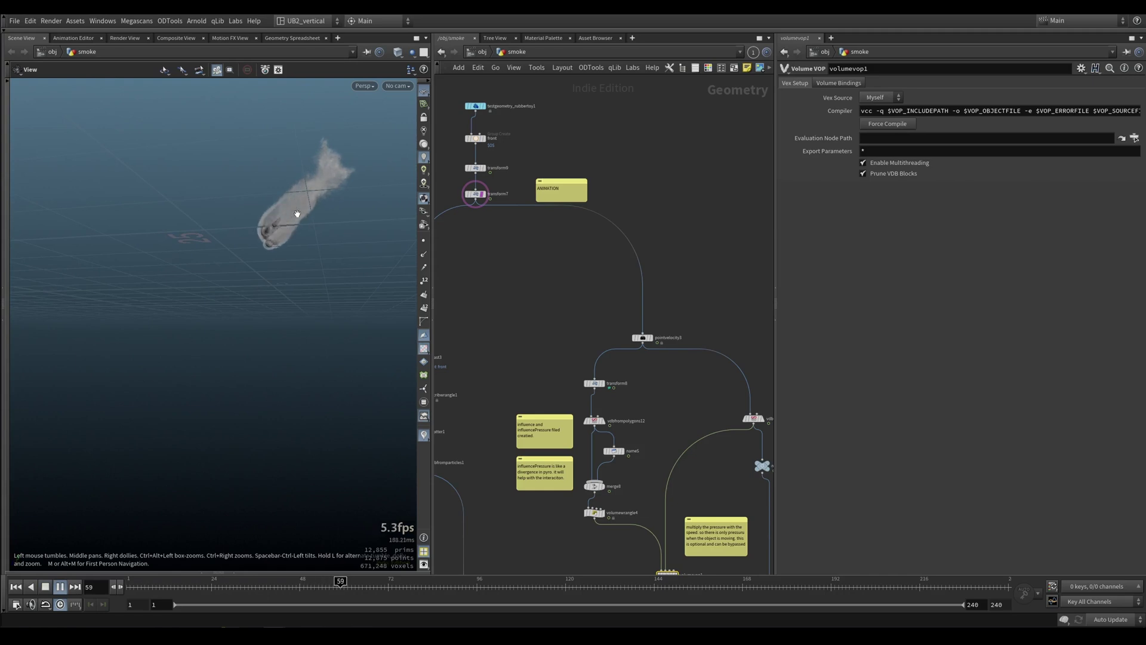
{"action": "key", "text": "Up"}
Step: Hide the viewport's reference grid and start a flipbook of frames 1 to 240
{"action": "left_click", "coordinate": [425, 91]}
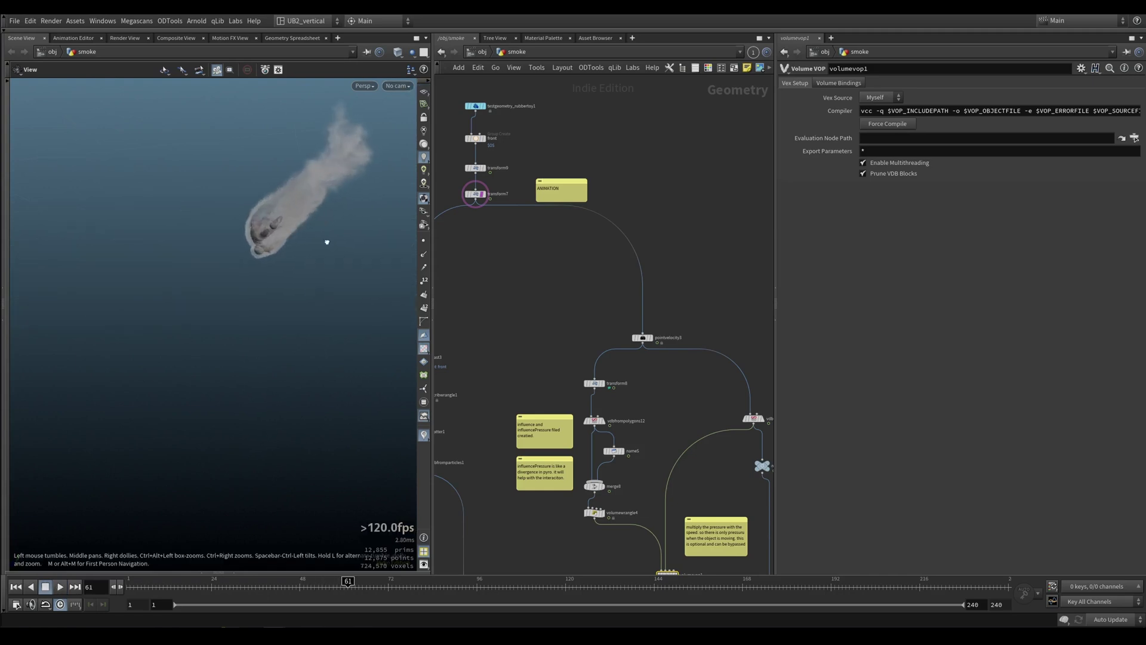
{"action": "left_click", "coordinate": [344, 350]}
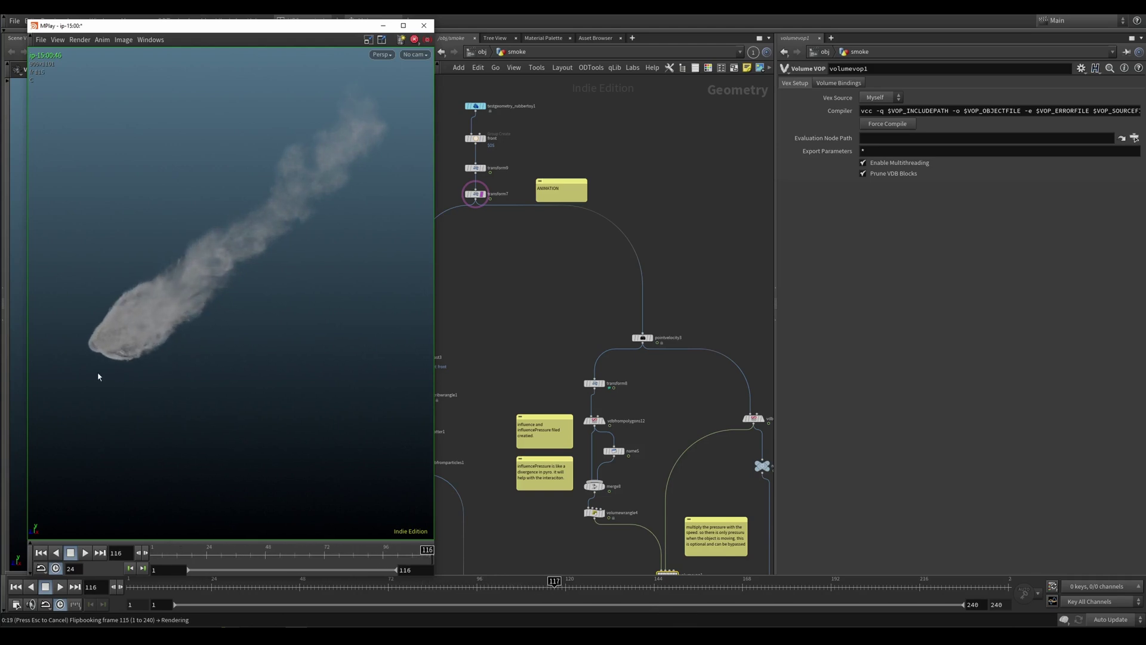
Step: Bypass volumevop1 by wiring volumewrangle4's output directly into merge9, reorder the merge inputs and display merge9
{"action": "key", "text": "Up"}
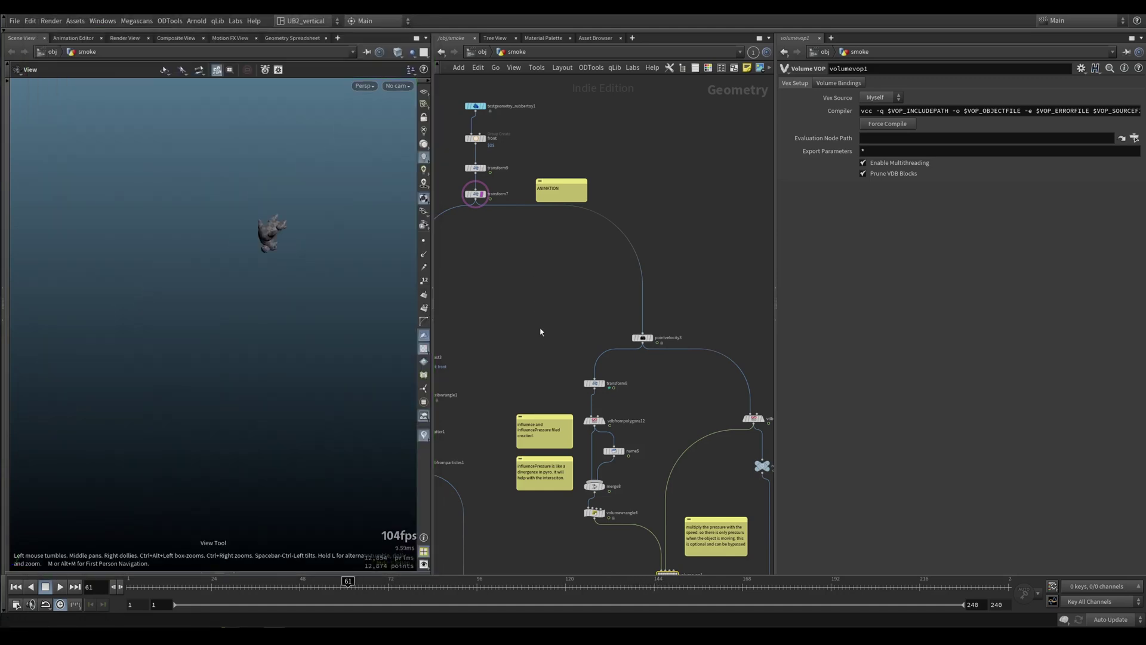
{"action": "middle_click_drag", "start_coordinate": [610, 494], "coordinate": [584, 347]}
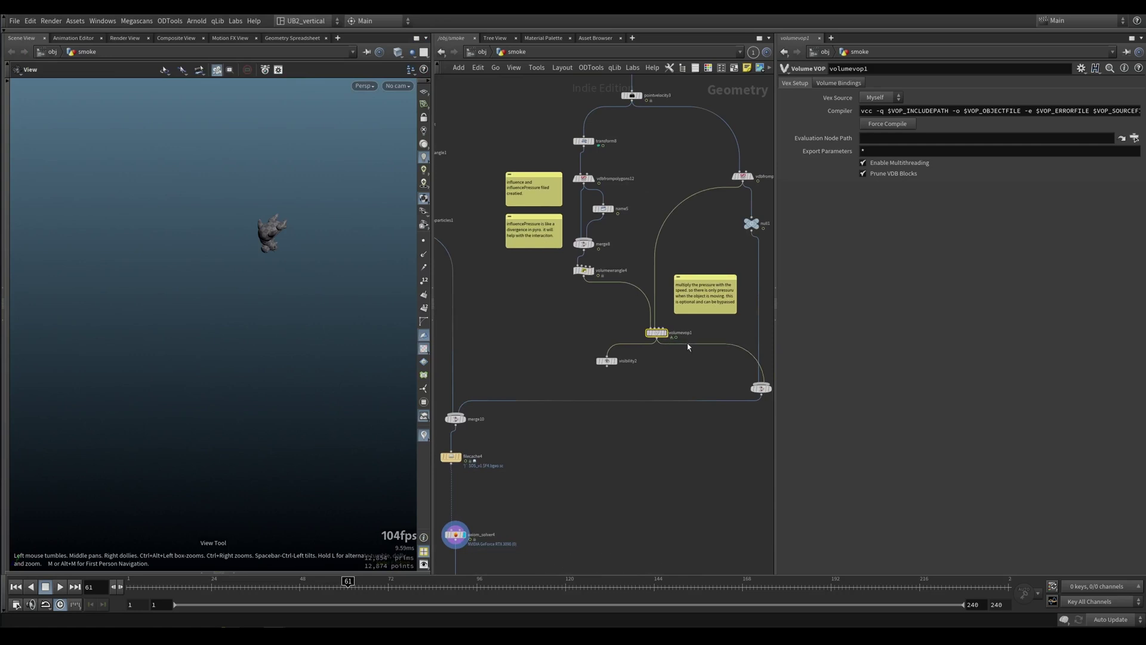
{"action": "left_click_drag", "start_coordinate": [689, 344], "coordinate": [592, 291]}
{"action": "middle_click_drag", "start_coordinate": [689, 381], "coordinate": [598, 364]}
{"action": "left_click_drag", "start_coordinate": [639, 358], "coordinate": [703, 394], "text": "shift"}
{"action": "key", "text": "r"}
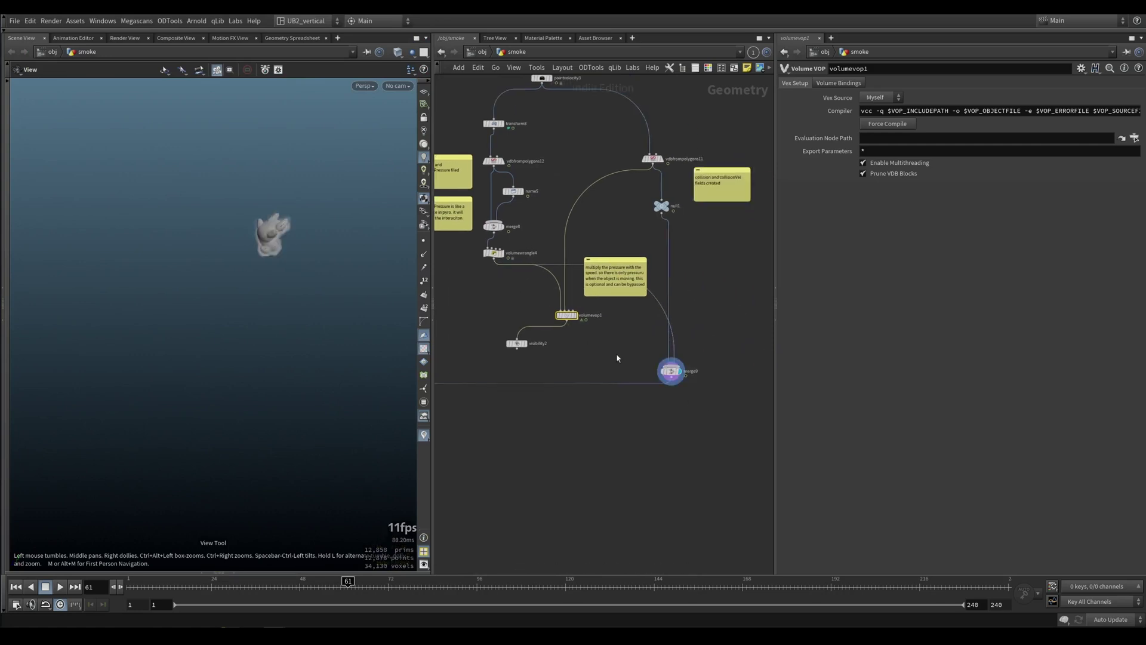
{"action": "key", "text": "shift+r"}
Step: Check the volumewrangle4 and vdbfrompolygons11 parameters, and move the merge10 node directly below the density branch
{"action": "left_click", "coordinate": [494, 254]}
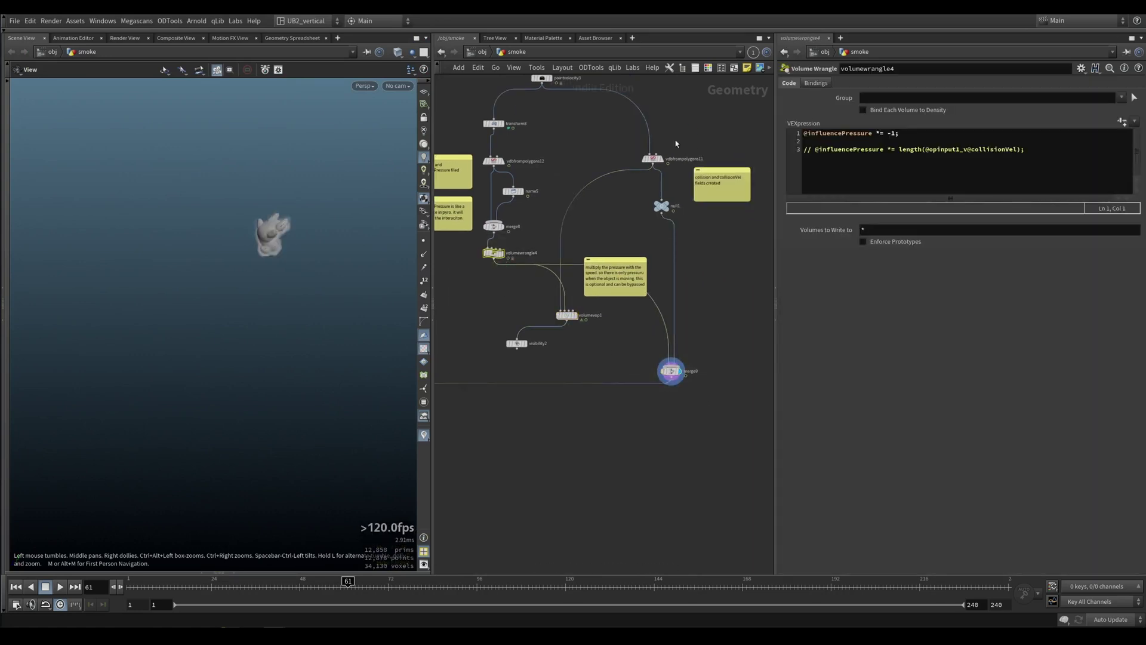
{"action": "left_click", "coordinate": [653, 159]}
{"action": "scroll", "coordinate": [622, 196], "scroll_direction": "down", "scroll_amount": 5}
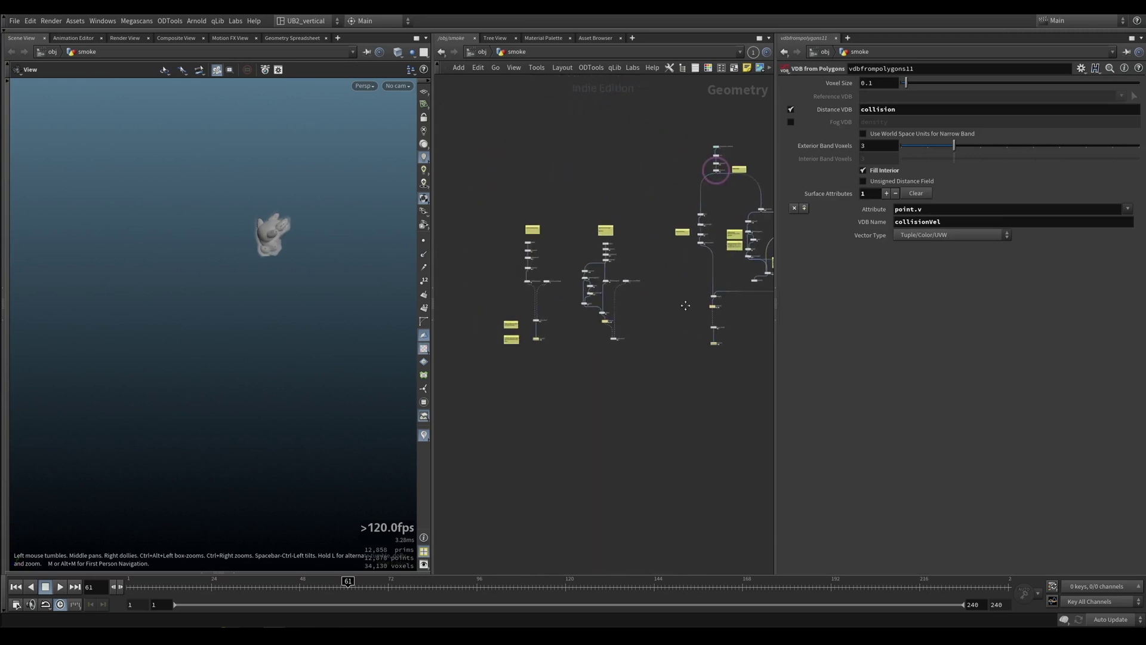
{"action": "scroll", "coordinate": [685, 305], "scroll_direction": "up", "scroll_amount": 3}
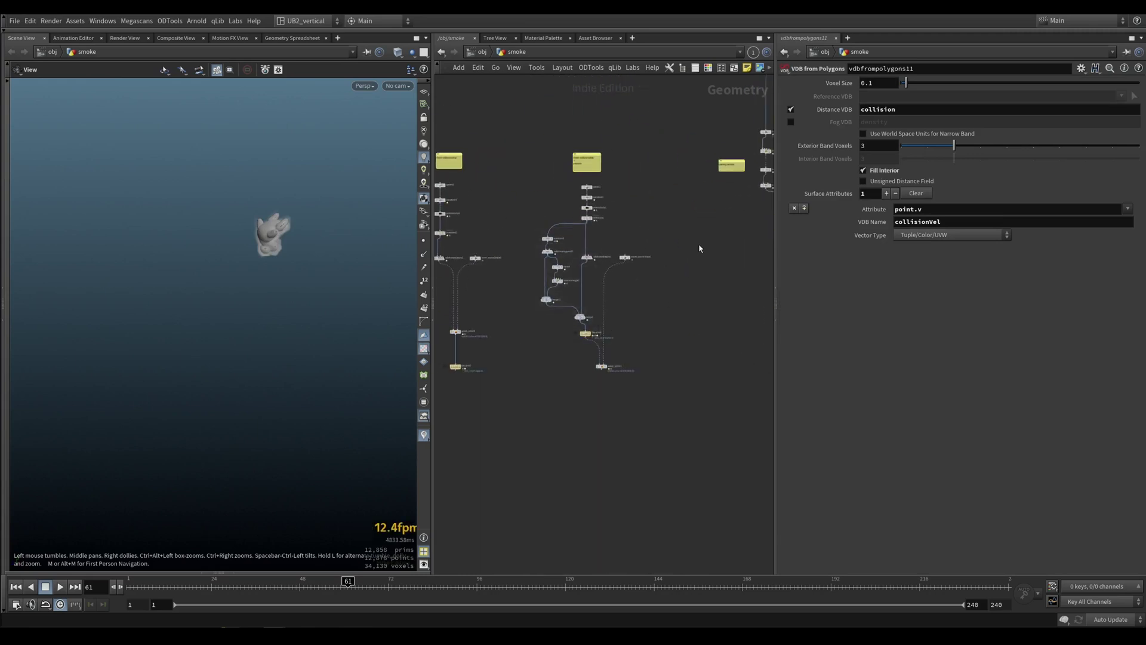
{"action": "middle_click_drag", "start_coordinate": [700, 246], "coordinate": [501, 294]}
{"action": "scroll", "coordinate": [640, 347], "scroll_direction": "up", "scroll_amount": 3}
{"action": "left_click_drag", "start_coordinate": [561, 325], "coordinate": [525, 323]}
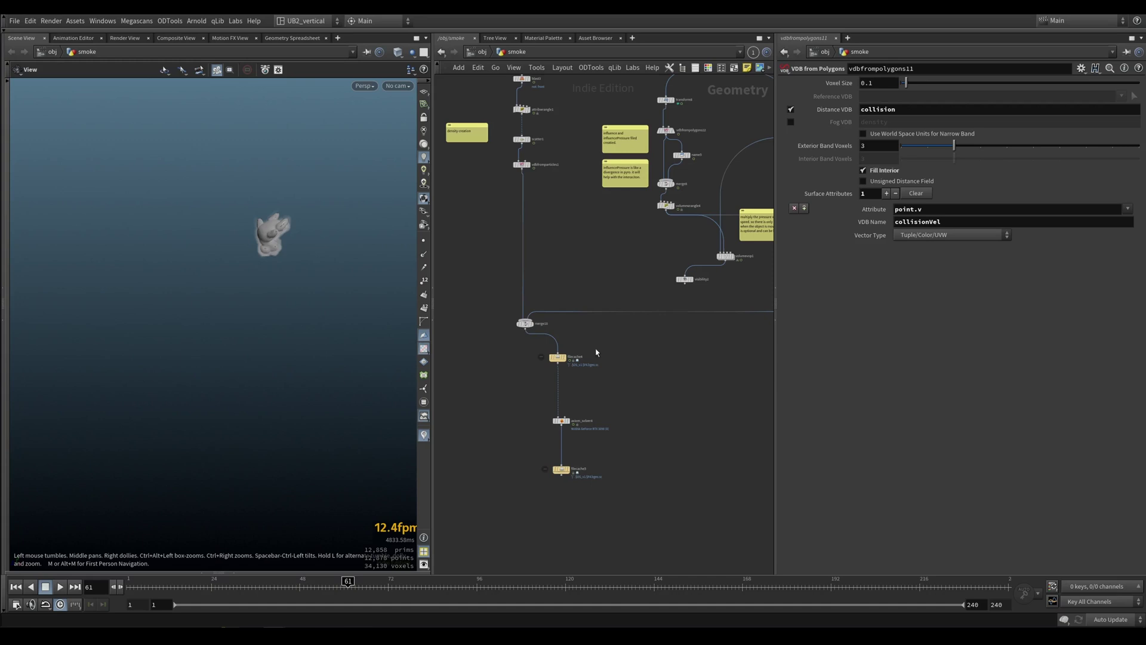
Step: Save the merged source fields to disk through filecache4 for frames 1 to 240, and interrupt the save partway
{"action": "left_click", "coordinate": [558, 357]}
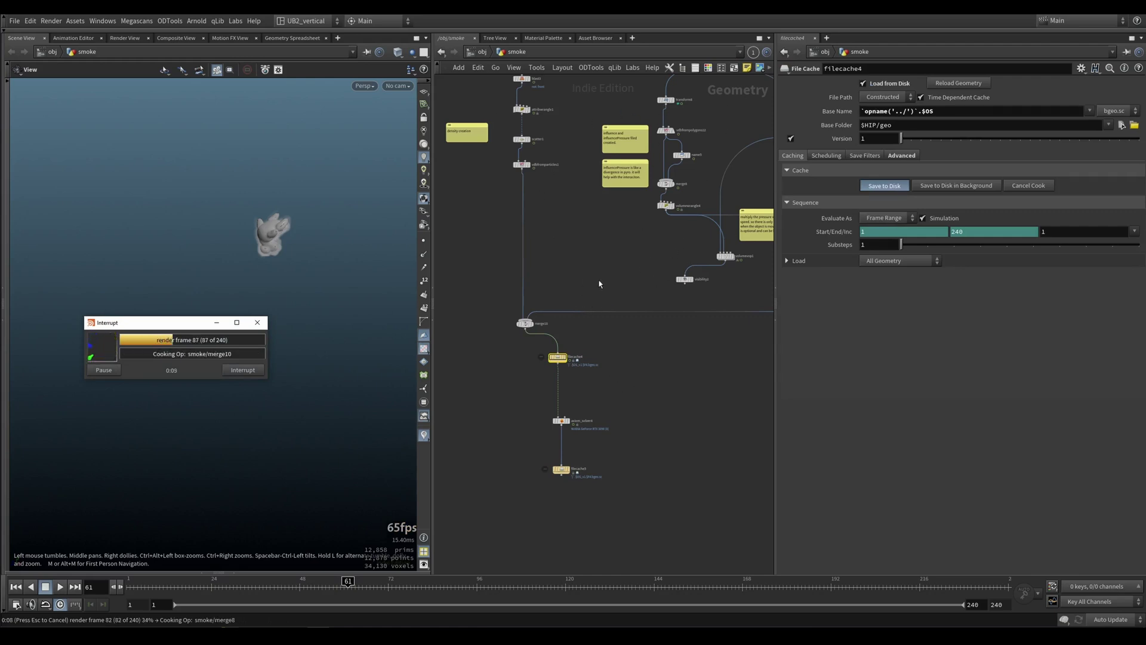
{"action": "left_click_drag", "start_coordinate": [177, 327], "coordinate": [328, 356]}
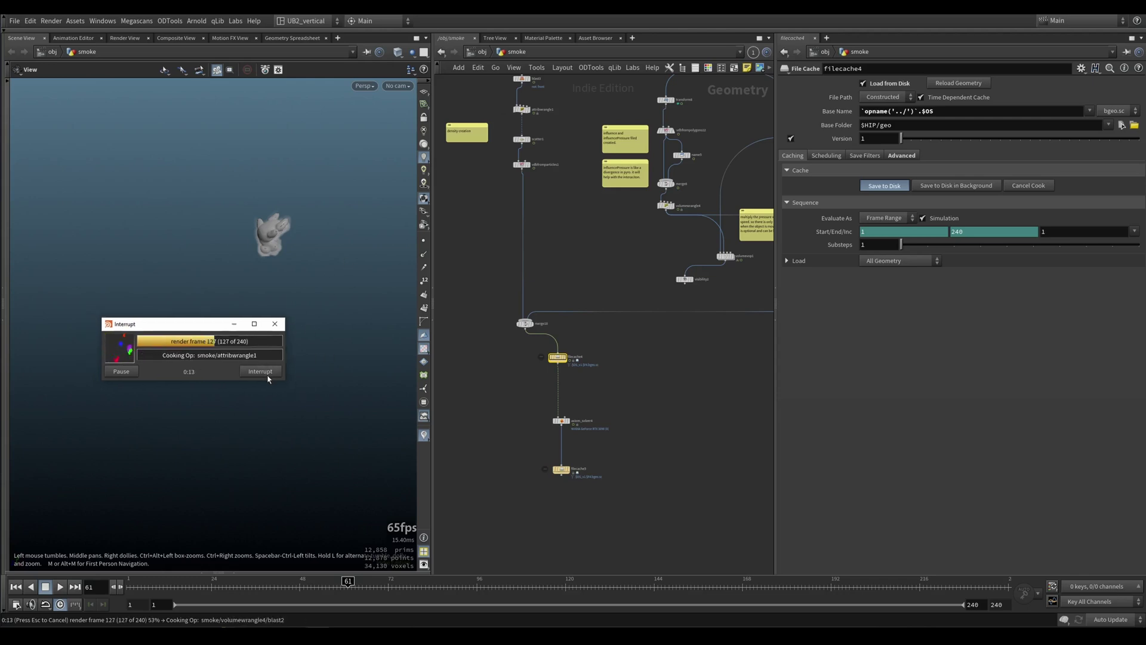
{"action": "middle_click_drag", "start_coordinate": [538, 371], "coordinate": [519, 381]}
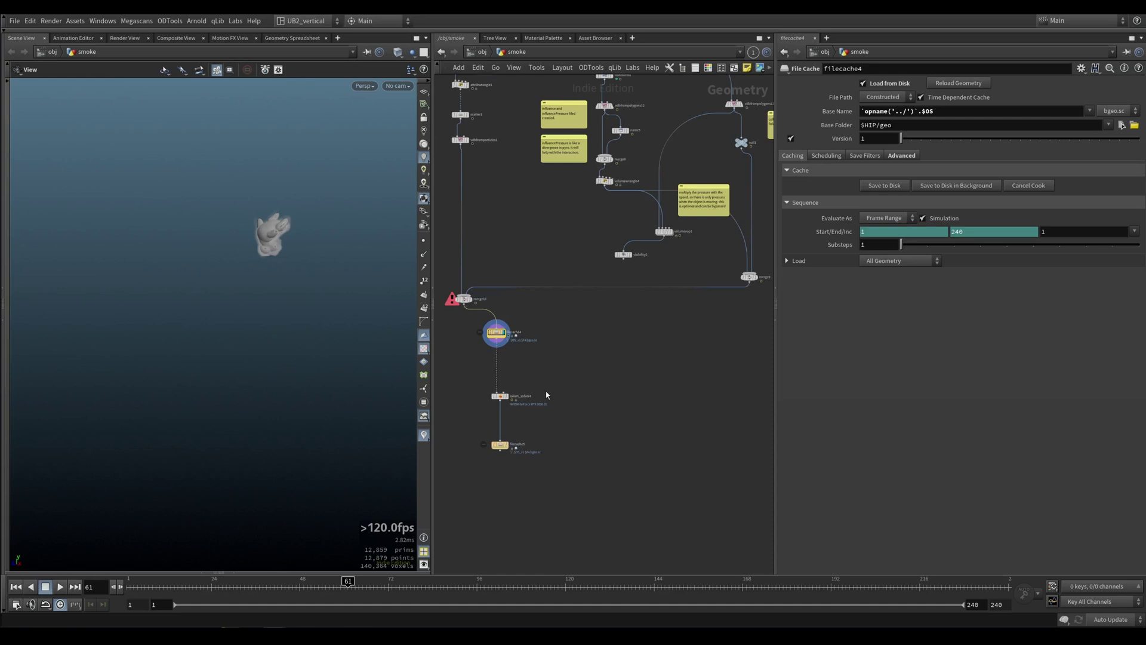
Step: Display axiom_solver4 with its sourcing settings and replay the smoke simulation from frame 1
{"action": "left_click", "coordinate": [501, 396]}
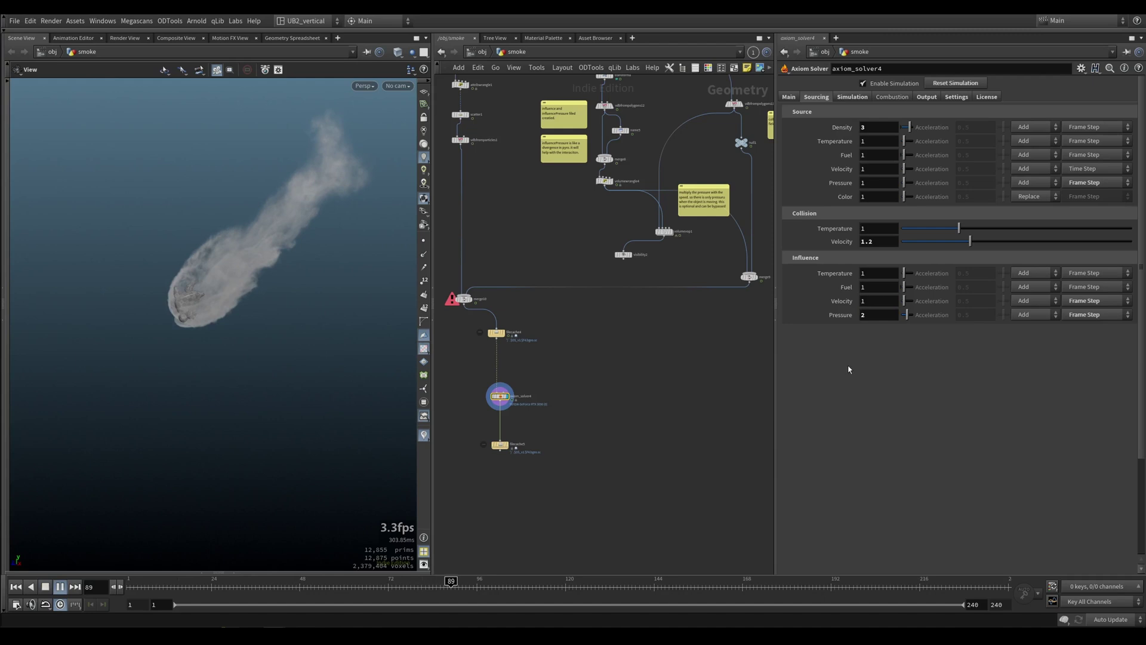
{"action": "key", "text": "Up"}
{"action": "key", "text": "ctrl+Up"}
{"action": "key", "text": "Up"}
{"action": "key", "text": "Up"}
{"action": "key", "text": "ctrl+Up"}
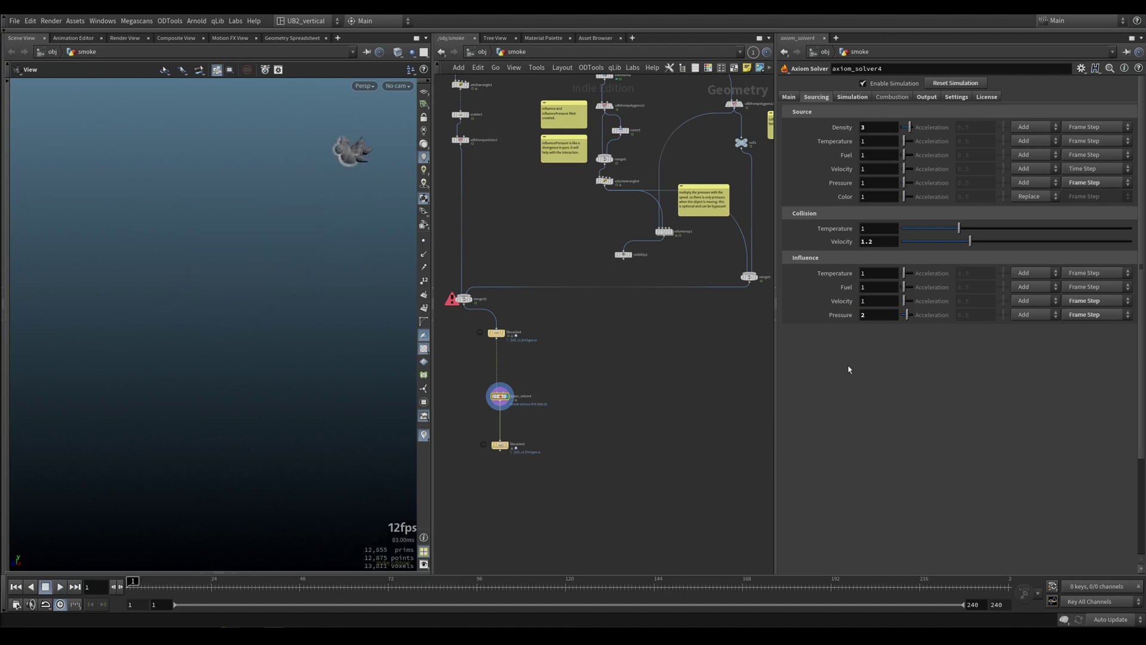
{"action": "key", "text": "Up"}
{"action": "key", "text": "Up"}
{"action": "key", "text": "ctrl+Up"}
Step: Wire volumevop1 back into merge9 and replay the smoke with axiom_solver4's collision velocity and influence pressure set to 1
{"action": "left_click_drag", "start_coordinate": [664, 238], "coordinate": [735, 232]}
{"action": "key", "text": "Up"}
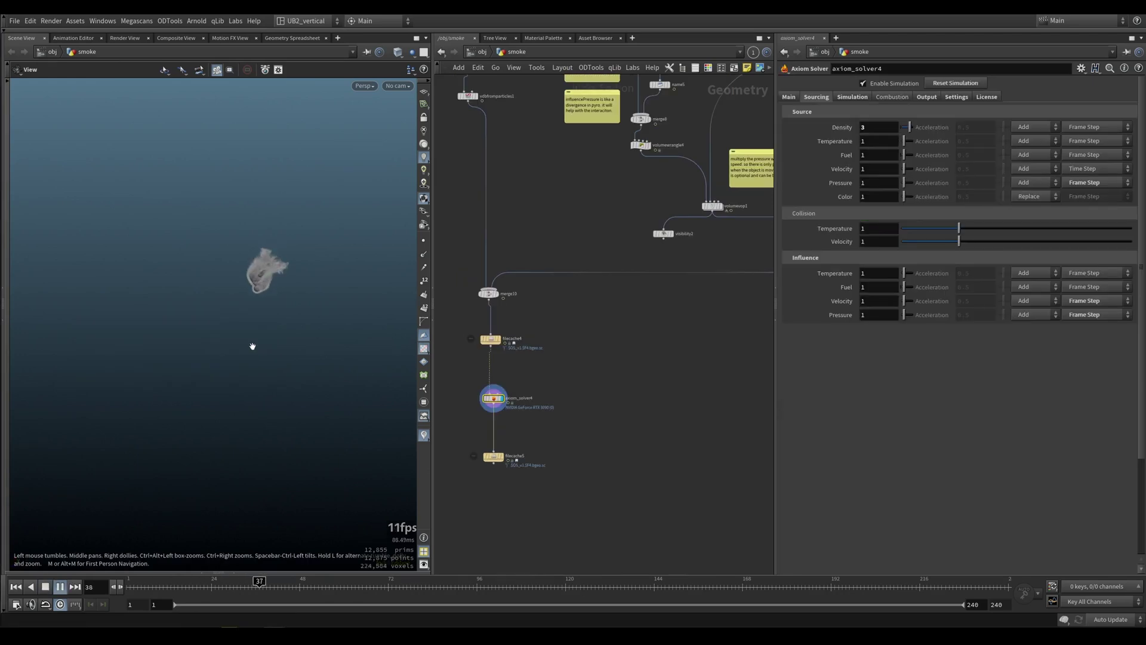
{"action": "key", "text": "ctrl+Up"}
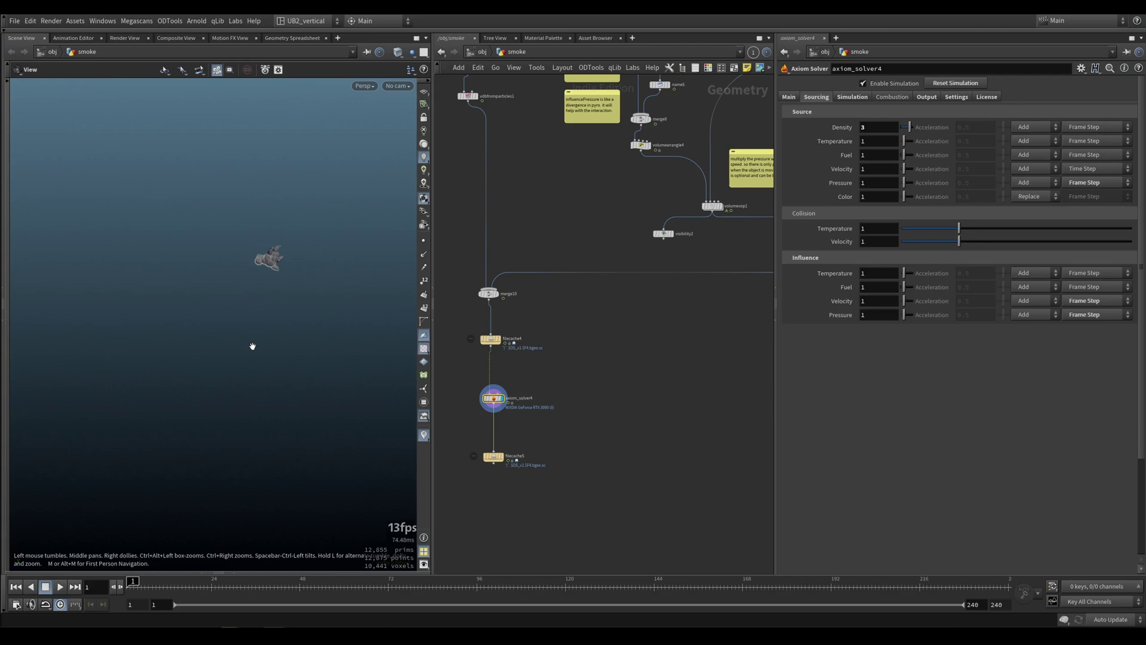
{"action": "key", "text": "Up"}
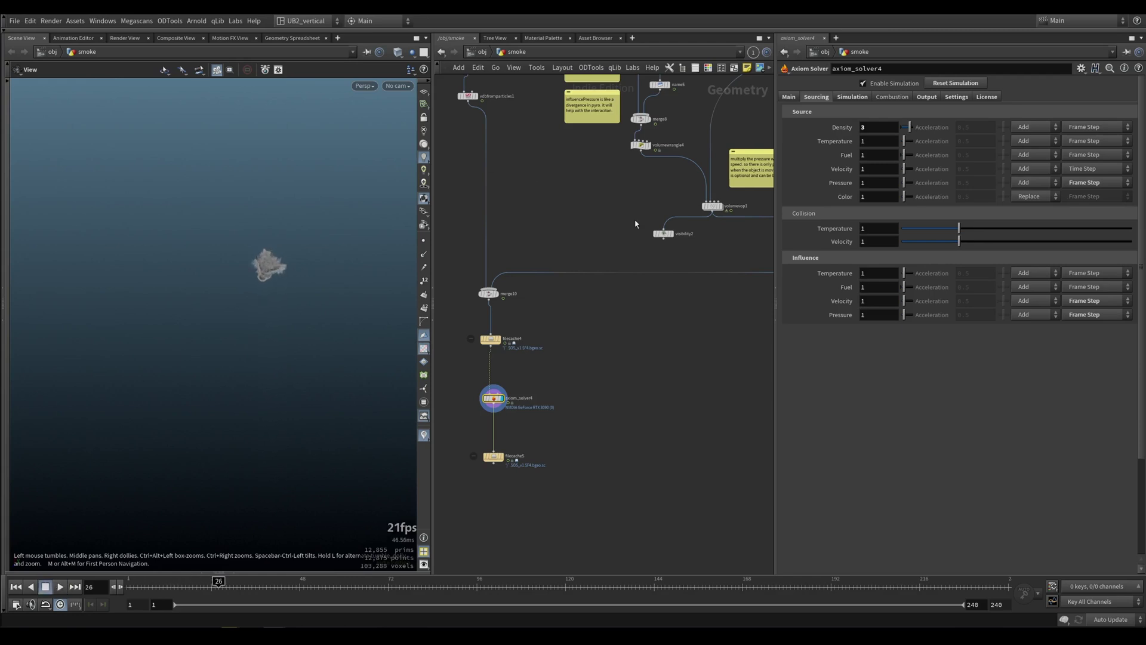
Step: View the smoke around the toy up close at frame 26, and continue playback from farther away
{"action": "key", "text": "space+g"}
{"action": "key", "text": "space+h"}
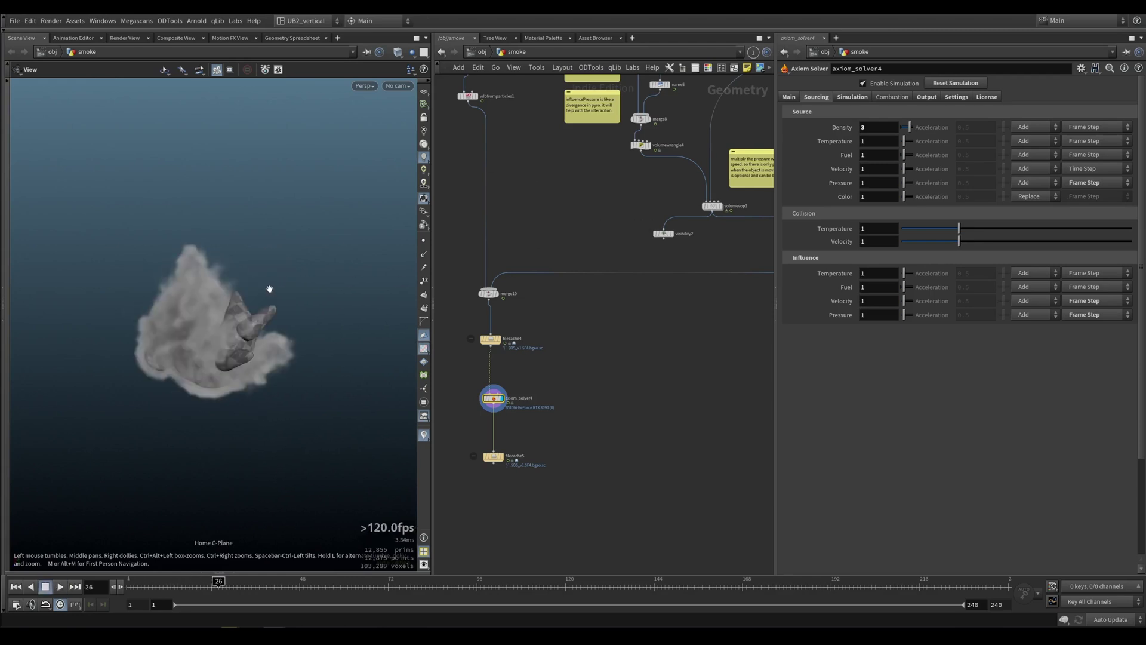
{"action": "right_click_drag", "start_coordinate": [254, 302], "coordinate": [141, 430]}
{"action": "left_click_drag", "start_coordinate": [140, 430], "coordinate": [239, 336]}
{"action": "middle_click_drag", "start_coordinate": [240, 336], "coordinate": [271, 238]}
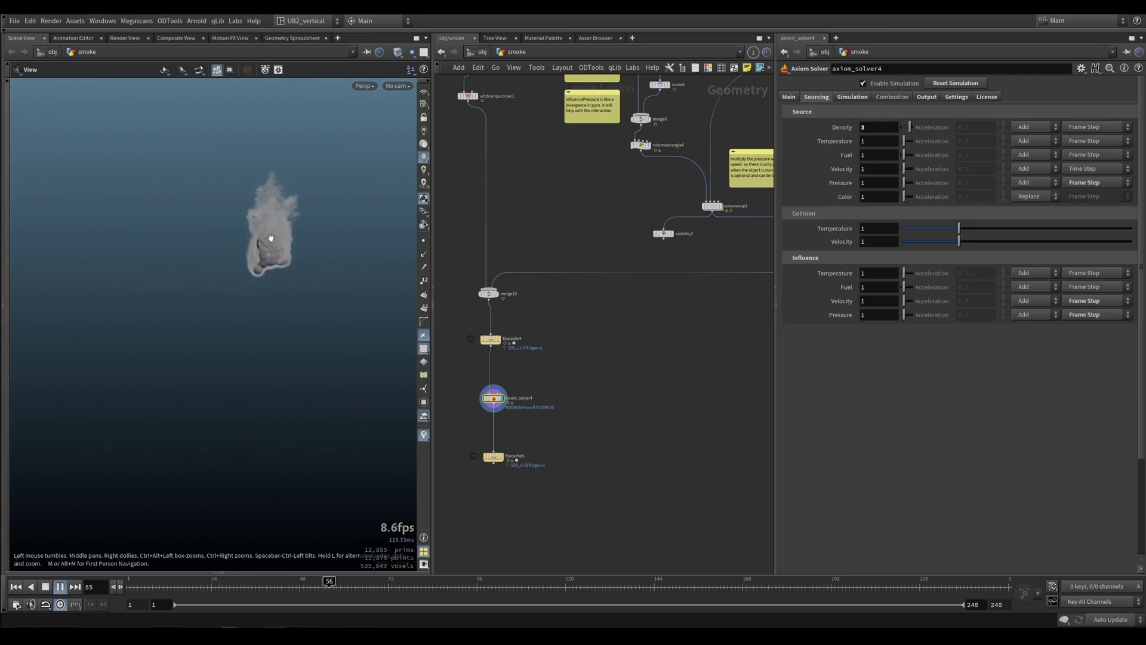
Step: Turn the viewport's reference grid back on and stop the simulation playback
{"action": "left_click", "coordinate": [424, 95]}
{"action": "mouse_move", "coordinate": [317, 297]}
{"action": "left_mouse_down"}
{"action": "mouse_move", "coordinate": [200, 314]}
{"action": "mouse_move", "coordinate": [305, 293]}
{"action": "left_mouse_up"}
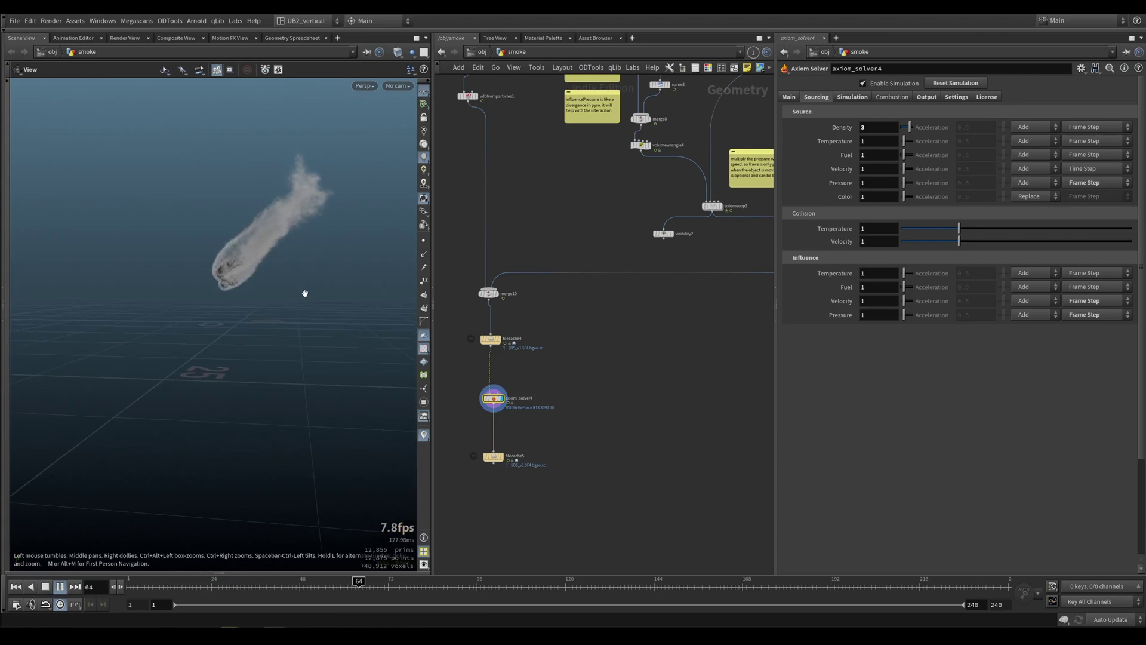
{"action": "key", "text": "Escape"}
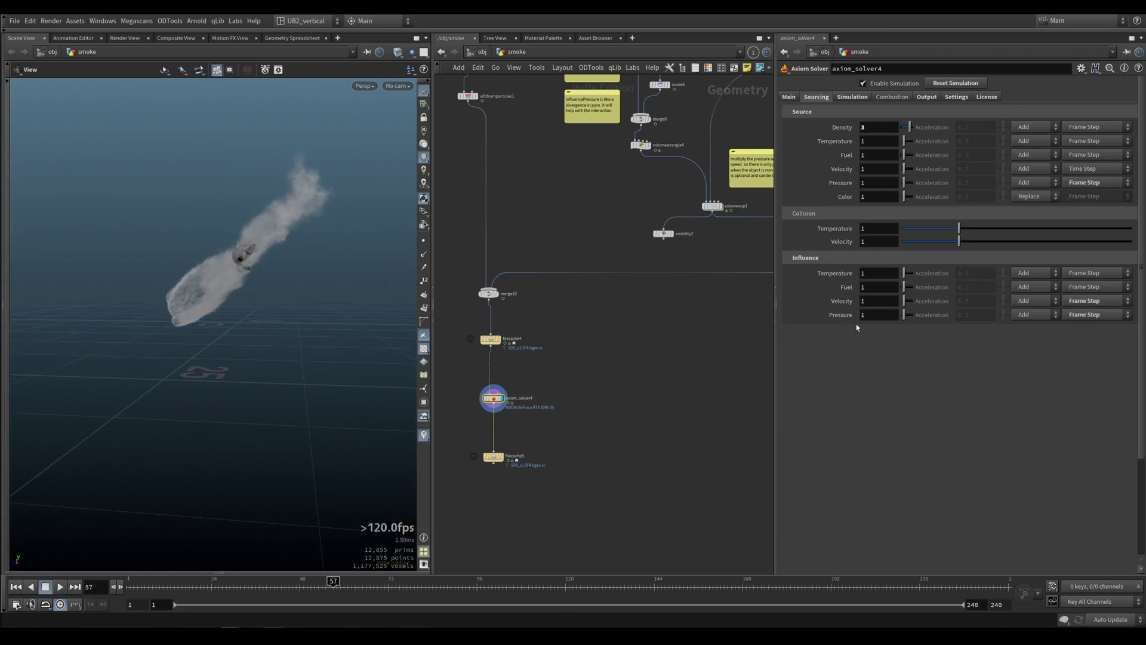
Step: Set axiom_solver4's influence pressure to 3 and replay the smoke simulation from frame 1
{"action": "left_click_drag", "start_coordinate": [246, 306], "coordinate": [269, 307]}
{"action": "key", "text": "ctrl+Up"}
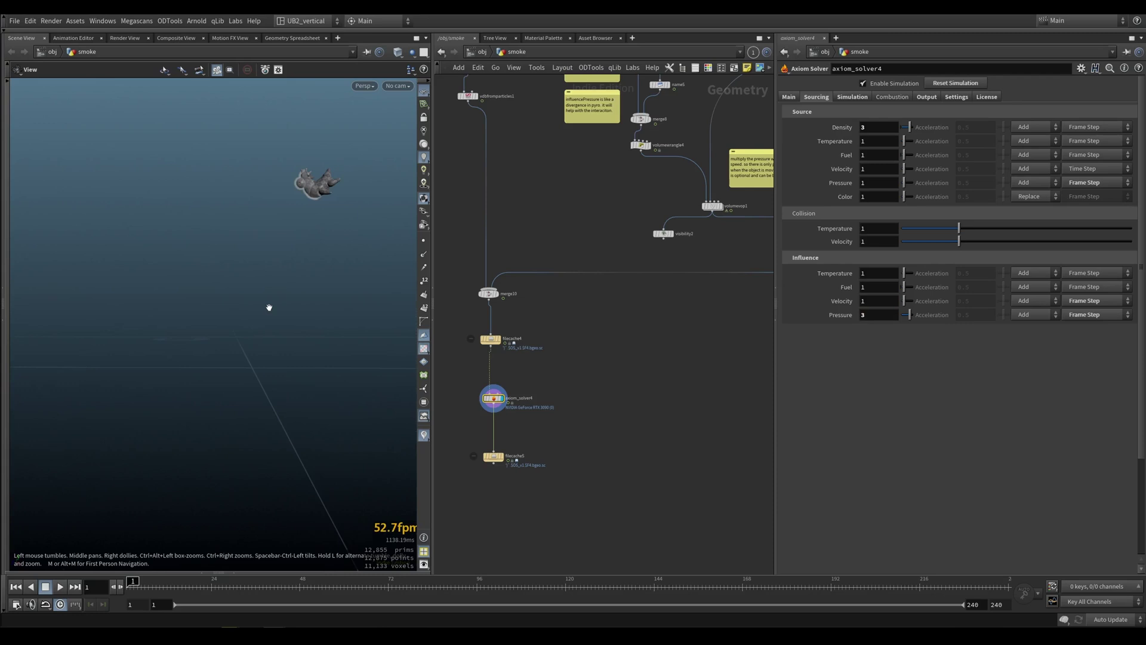
{"action": "key", "text": "Up"}
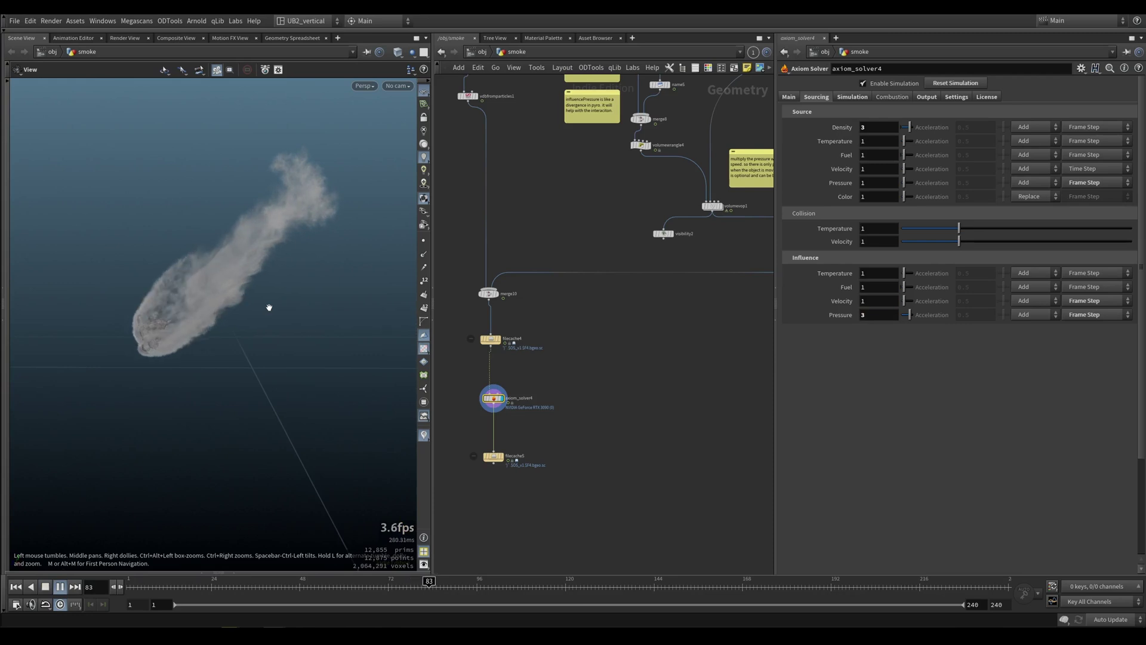
{"action": "left_click_drag", "start_coordinate": [128, 324], "coordinate": [205, 299]}
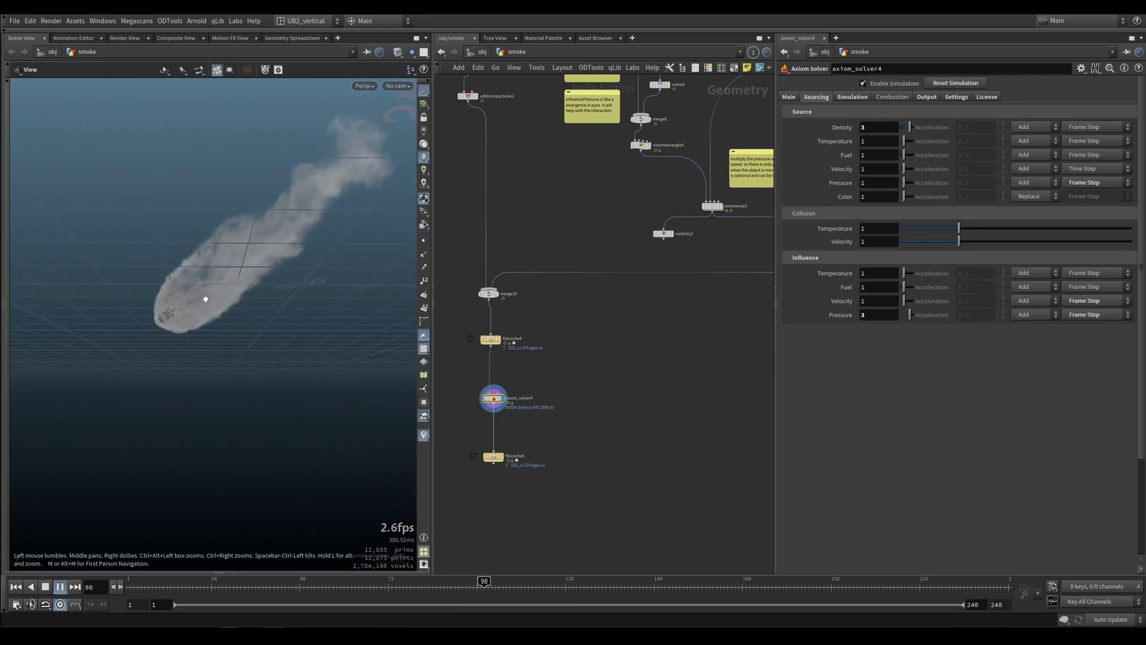
{"action": "key", "text": "Up"}
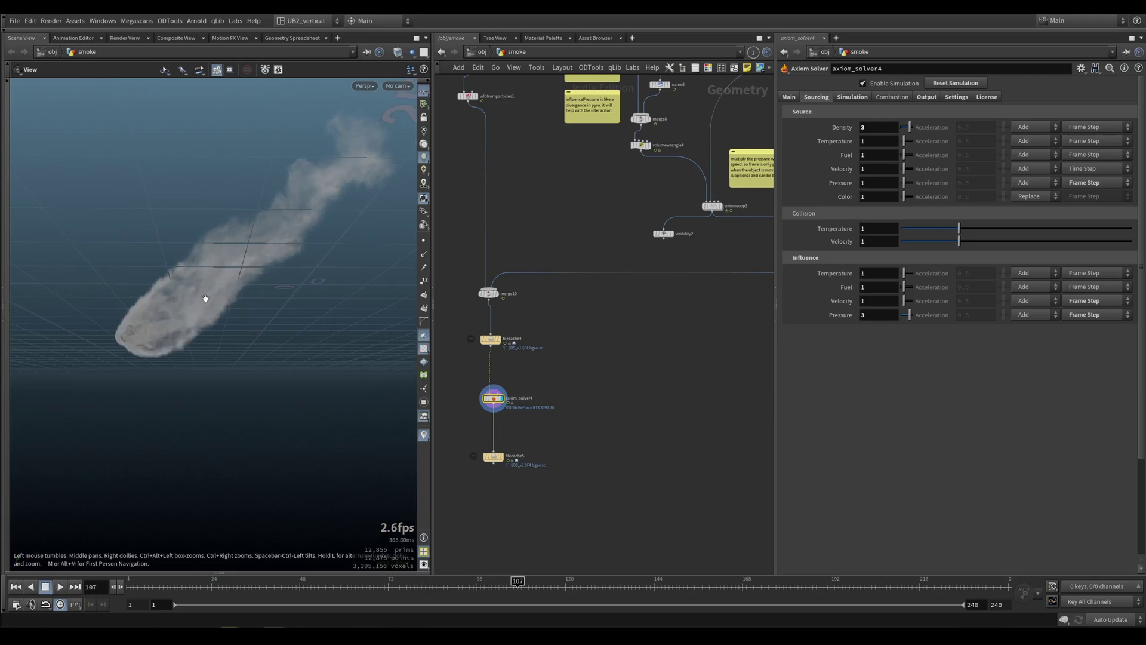
{"action": "key", "text": "ctrl+Up"}
{"action": "key", "text": "Up"}
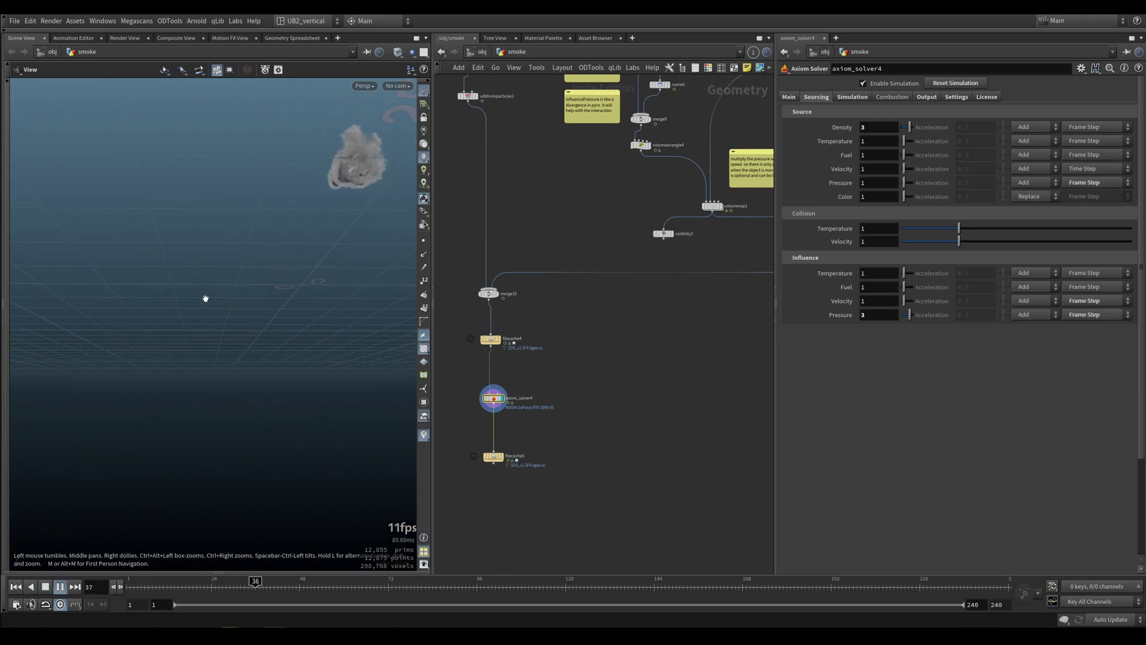
{"action": "key", "text": "Up"}
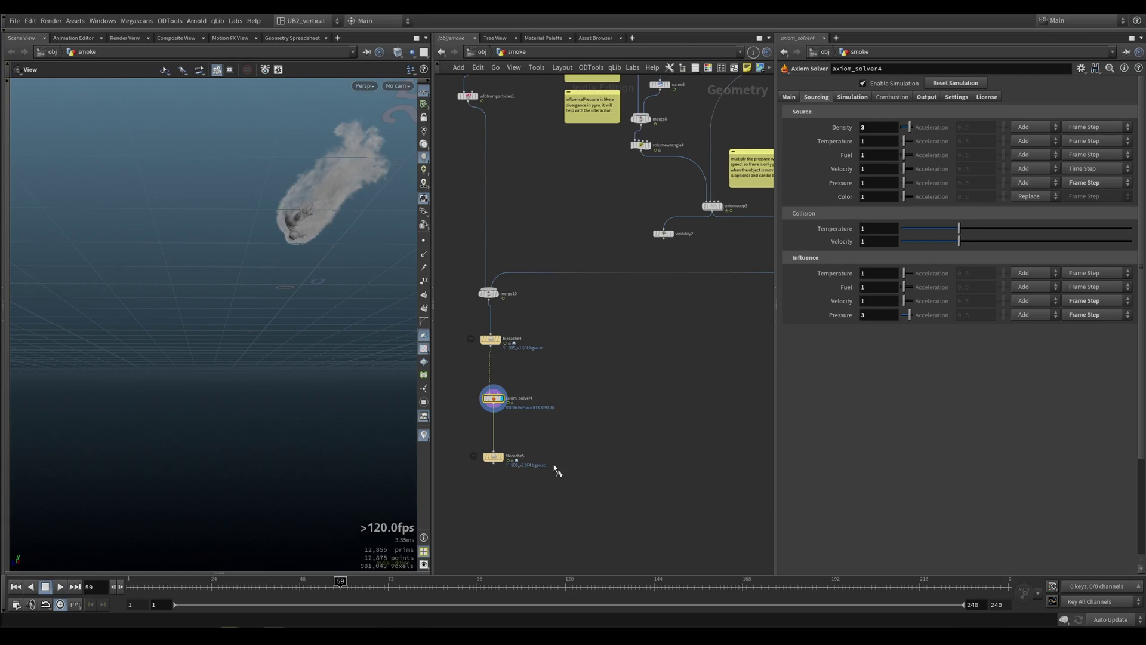
Step: Save the simulation to disk through filecache5 over frames 1 to 240, interrupt the save and play the cached smoke to frame 92
{"action": "left_click", "coordinate": [493, 456]}
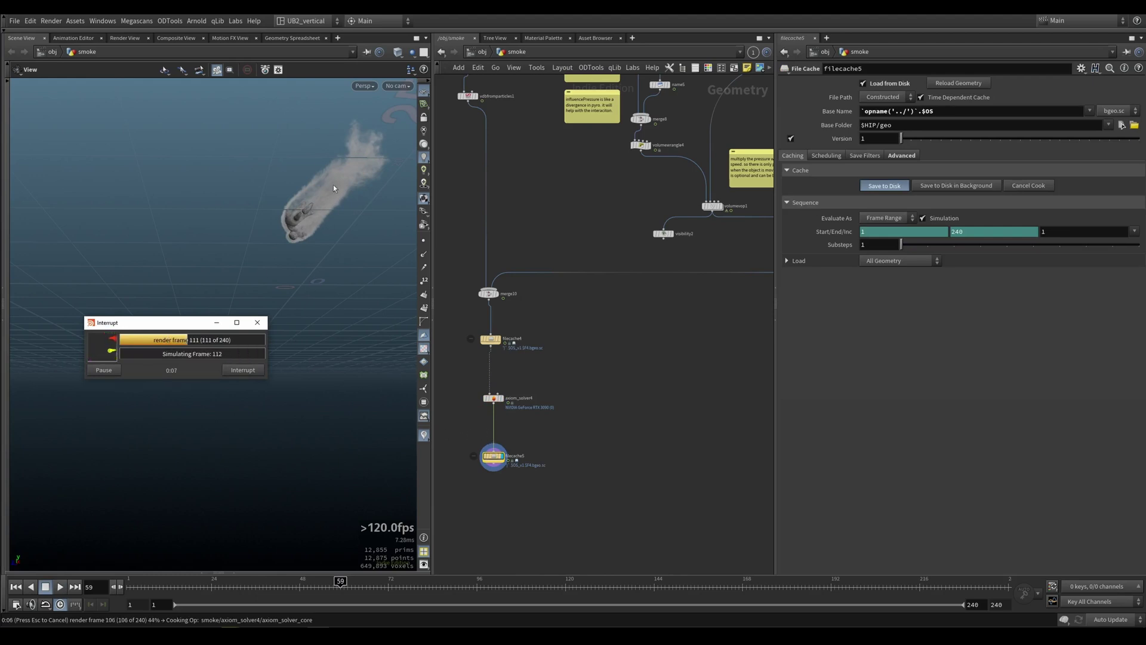
{"action": "left_click", "coordinate": [250, 372]}
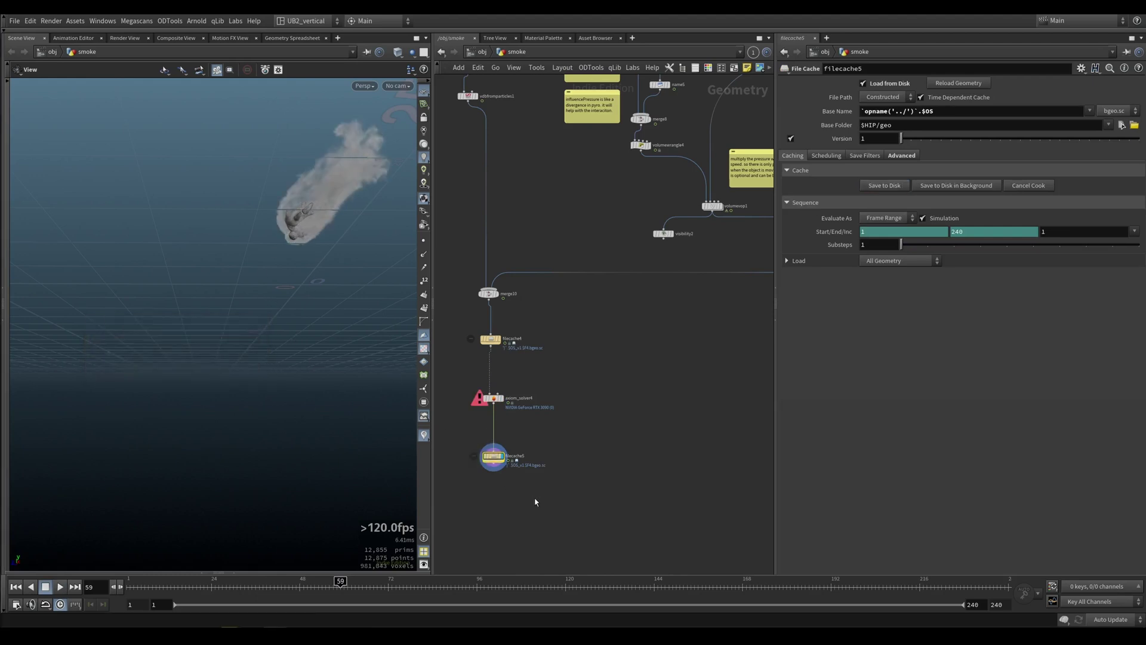
{"action": "key", "text": "ctrl+Up"}
{"action": "key", "text": "Up"}
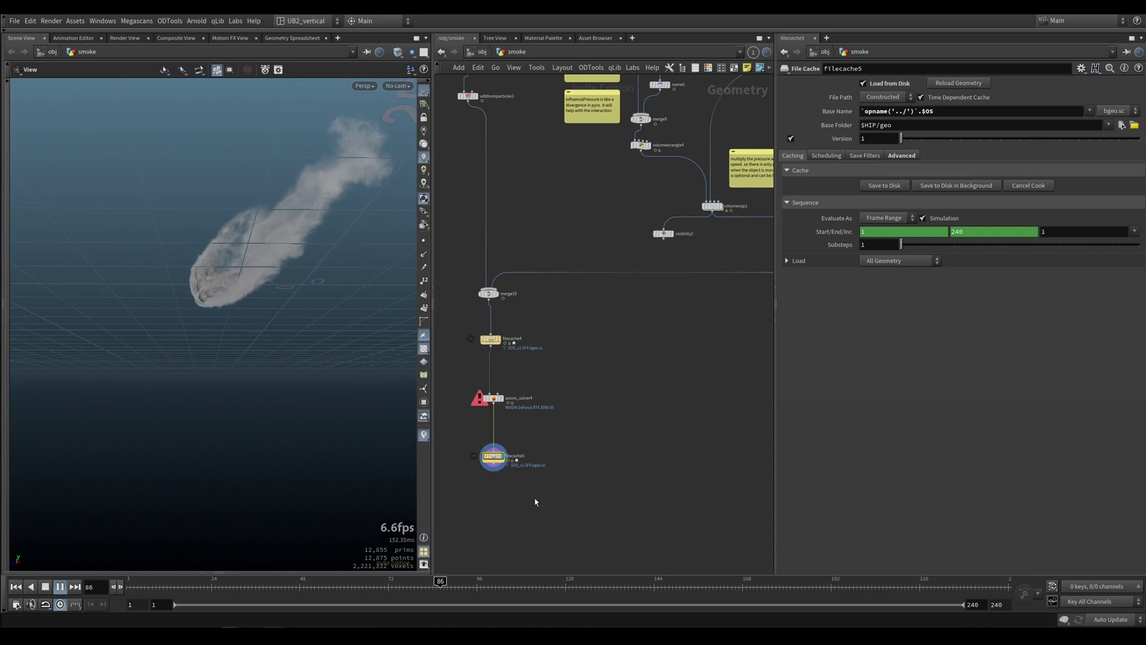
{"action": "left_click_drag", "start_coordinate": [289, 312], "coordinate": [253, 336]}
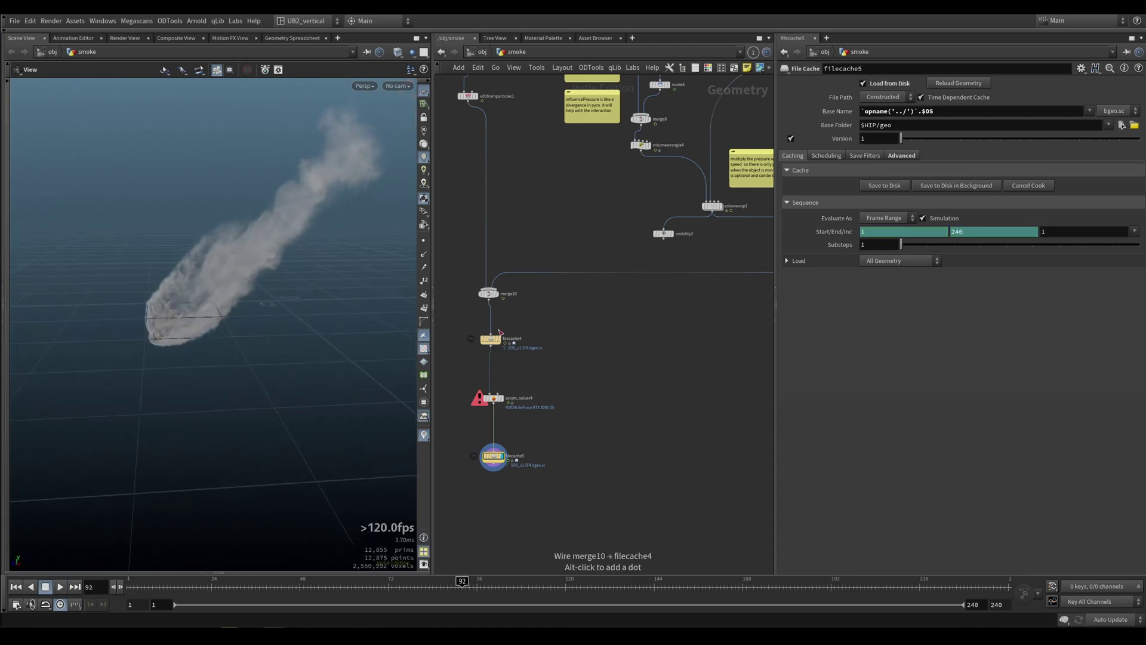
Step: View the whole collision network and look closely at the cached smoke around the toy at frame 92
{"action": "scroll", "coordinate": [544, 386], "scroll_direction": "down", "scroll_amount": 3}
{"action": "scroll", "coordinate": [561, 311], "scroll_direction": "down", "scroll_amount": 3}
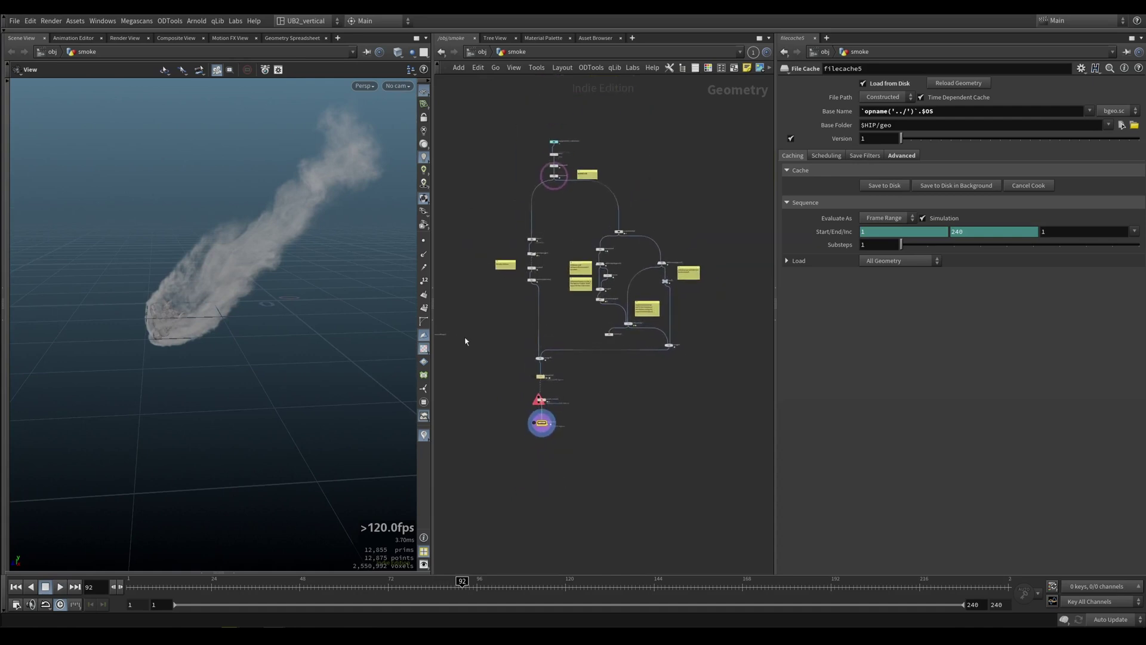
{"action": "scroll", "coordinate": [154, 327], "scroll_direction": "up", "scroll_amount": 3}
{"action": "left_click_drag", "start_coordinate": [154, 327], "coordinate": [179, 312]}
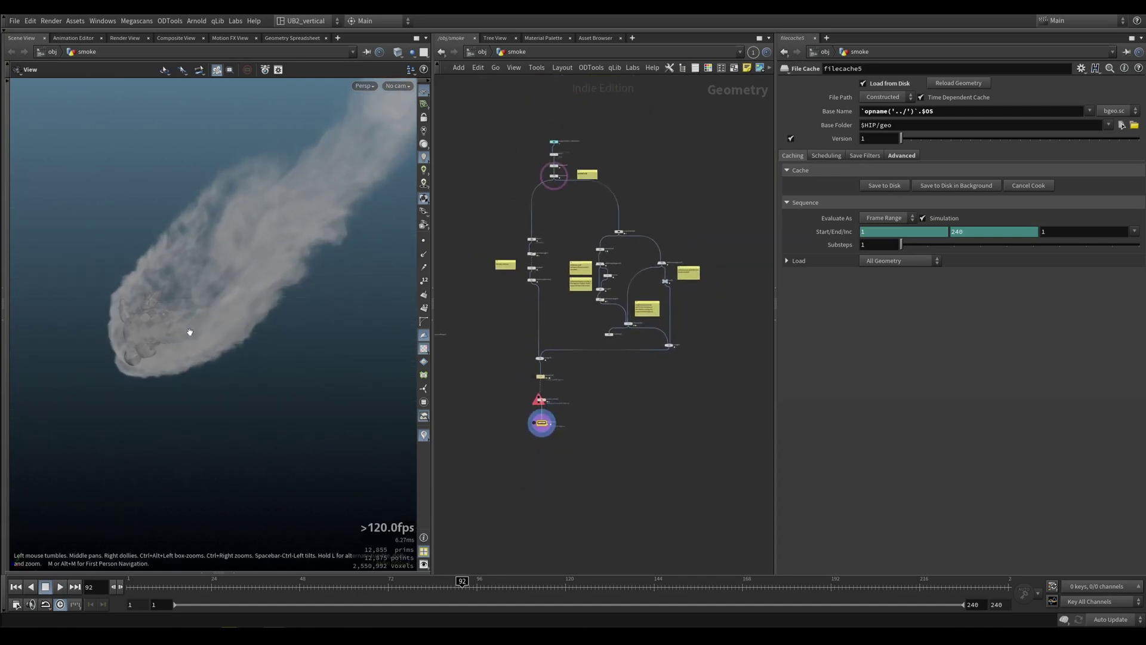